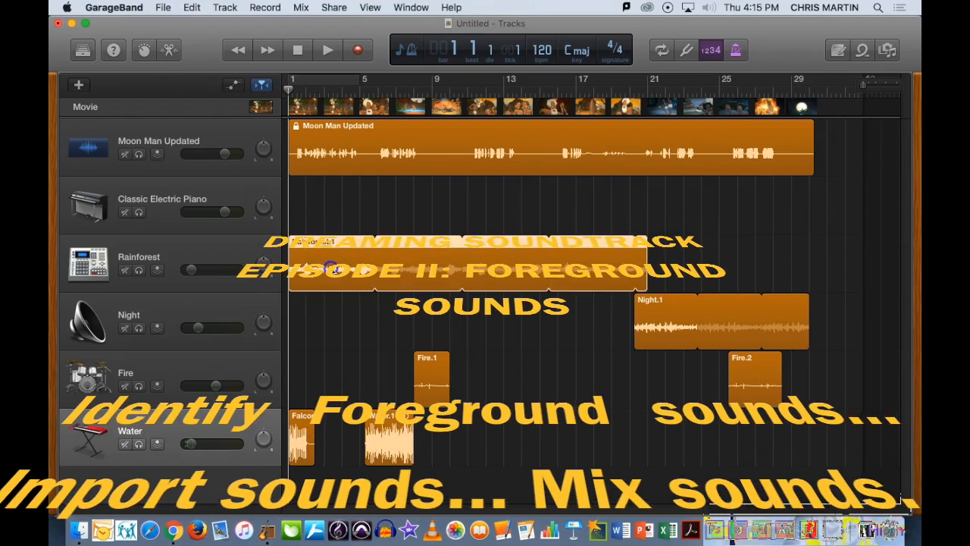
- Delete the Classic Electric Piano track
left_click(375, 449)
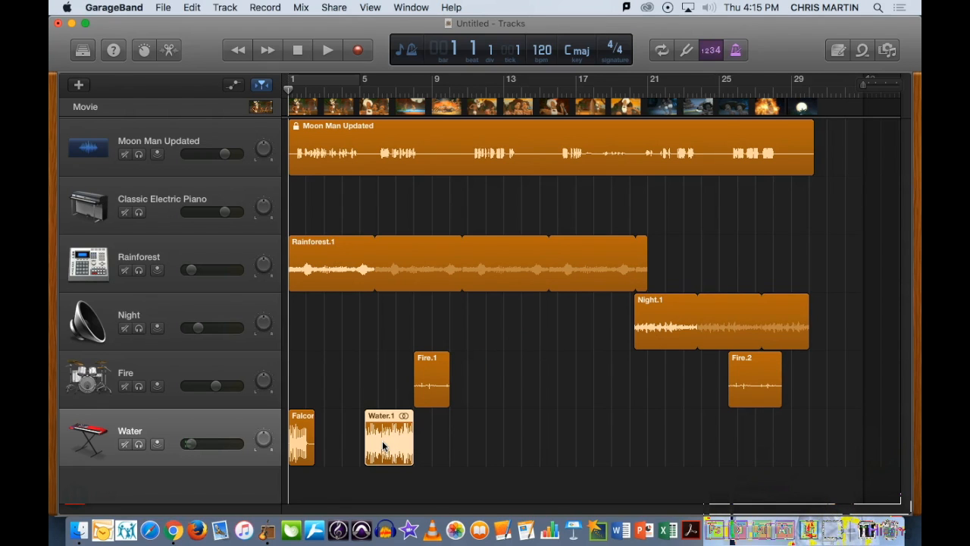
left_click(184, 191)
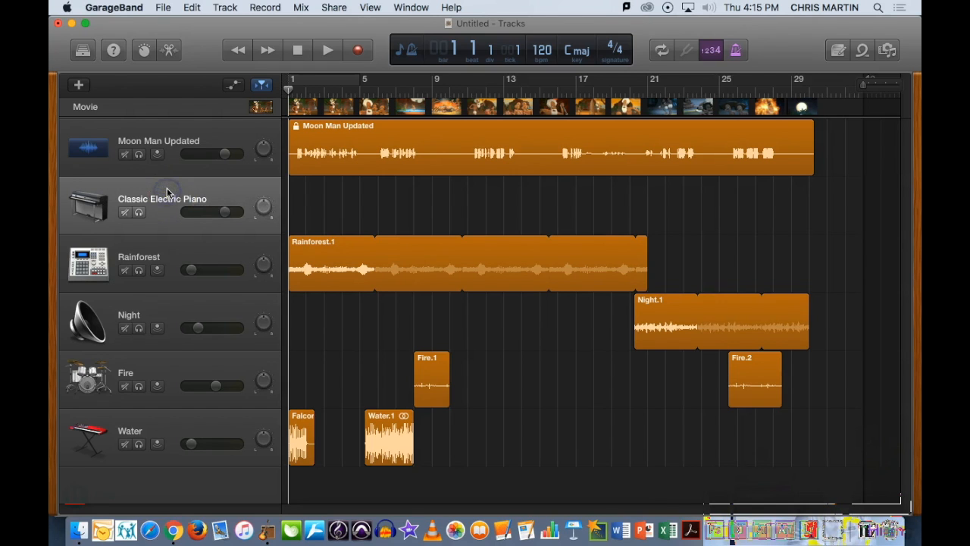
key("super+BackSpace")
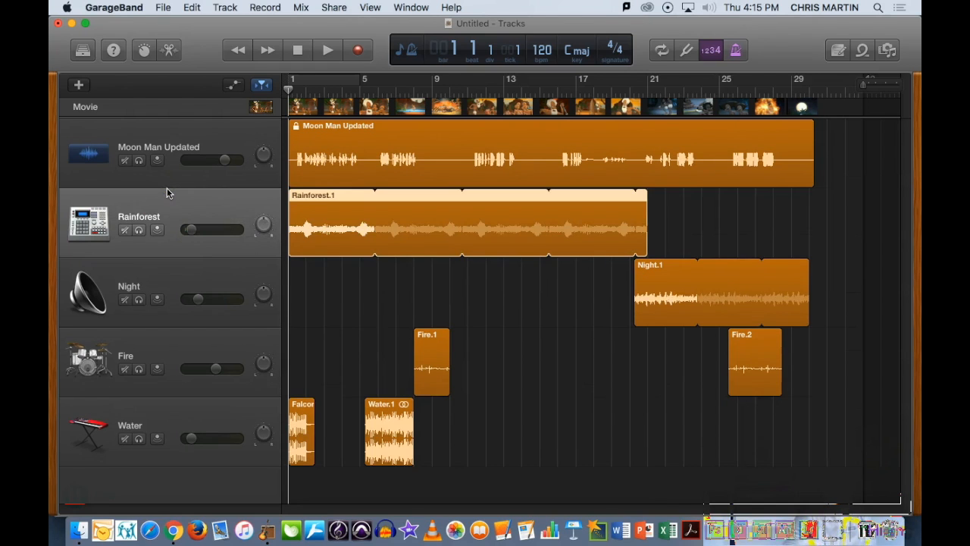
- Mute the Moon Man Updated track
left_click(125, 161)
left_click(125, 160)
left_click(125, 160)
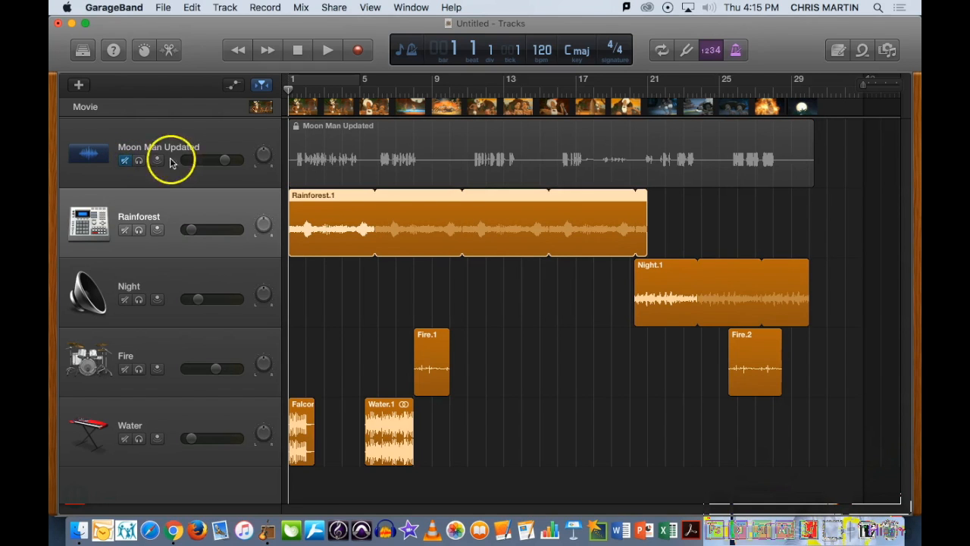
- Open the movie preview window and move it over the track list
left_click(260, 107)
left_click_drag(353, 113, 326, 154)
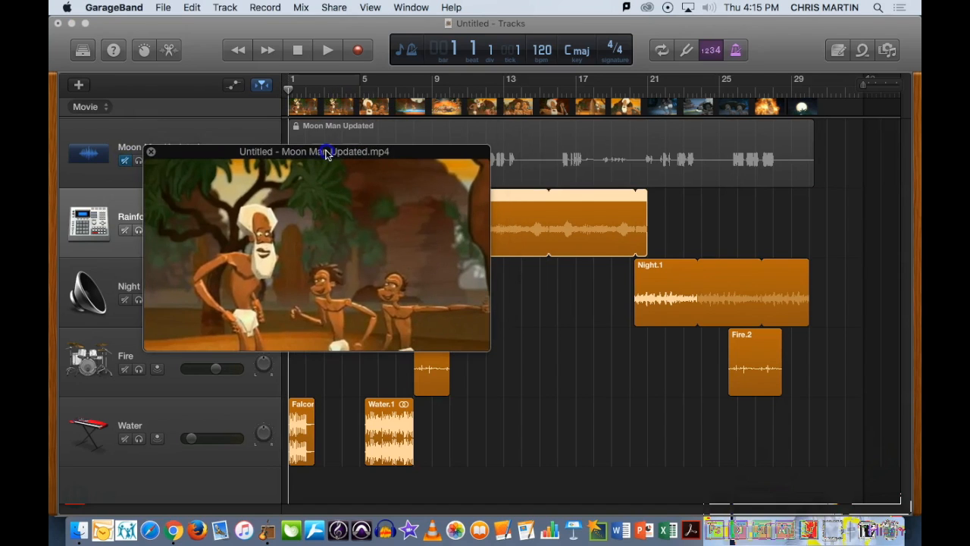
- Open the Note Pad and place the cursor below the existing notes
left_click(840, 48)
left_click(652, 186)
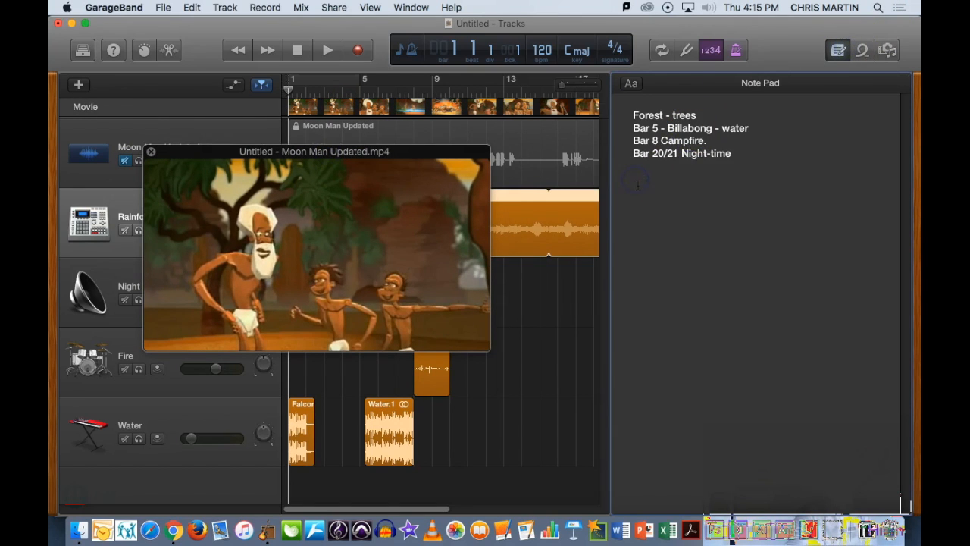
mouse_move(321, 267)
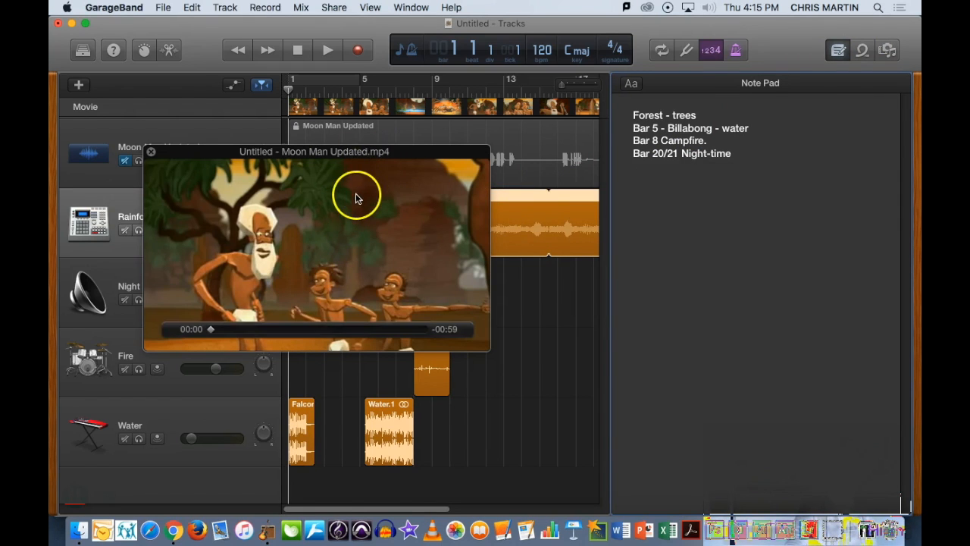
- Preview the movie, move the playhead to bar 6, and add the note "Bar 6 - Splash"
left_click(329, 51)
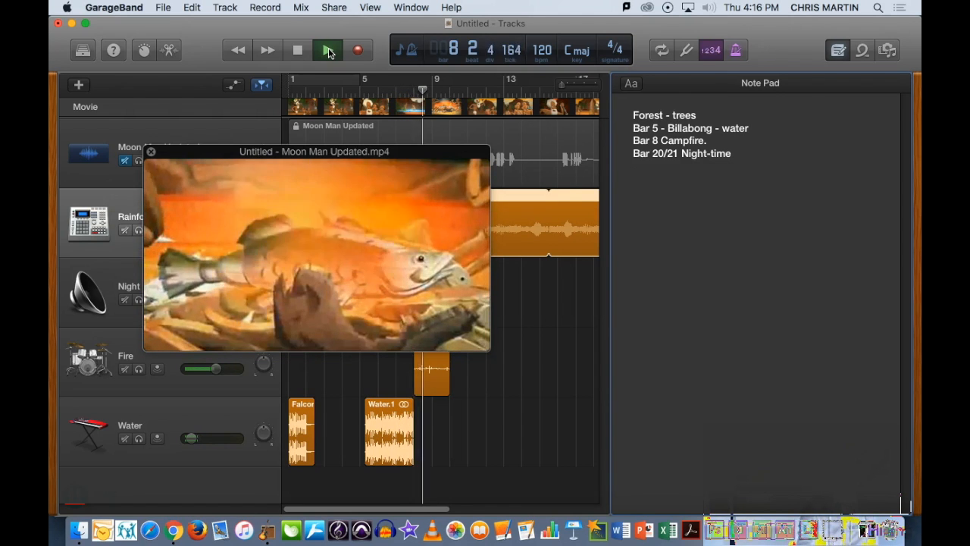
left_click(328, 50)
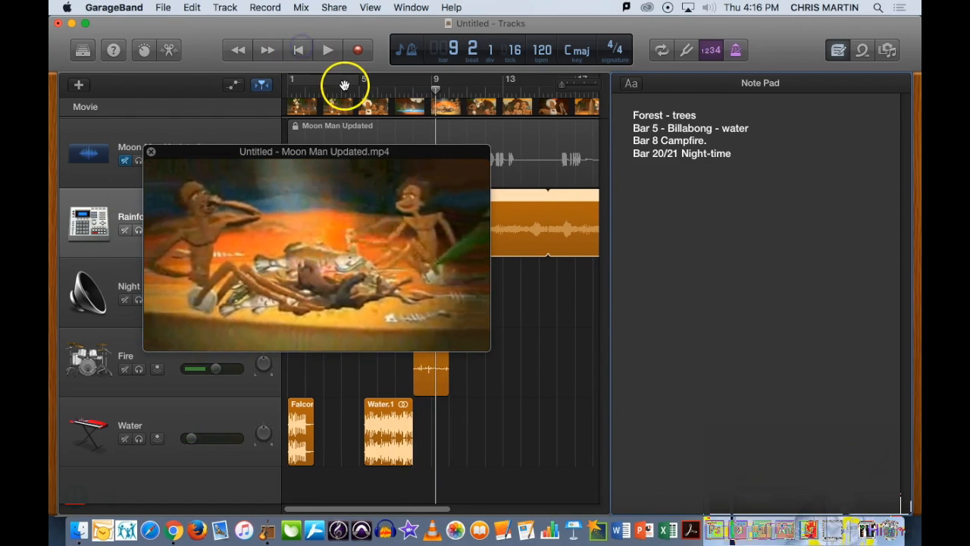
left_click_drag(434, 85, 375, 91)
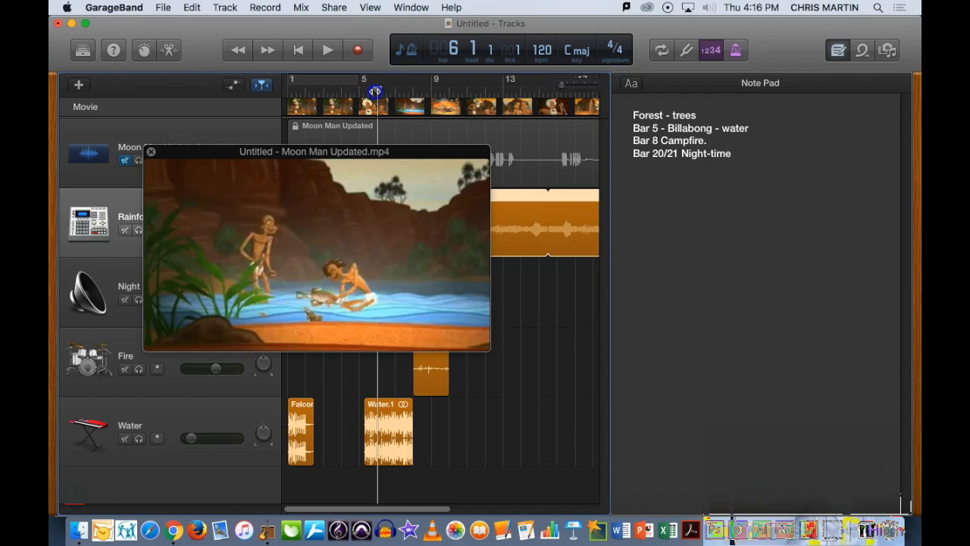
mouse_move(375, 91)
left_mouse_down()
mouse_move(413, 90)
mouse_move(377, 90)
left_mouse_up()
left_click(693, 197)
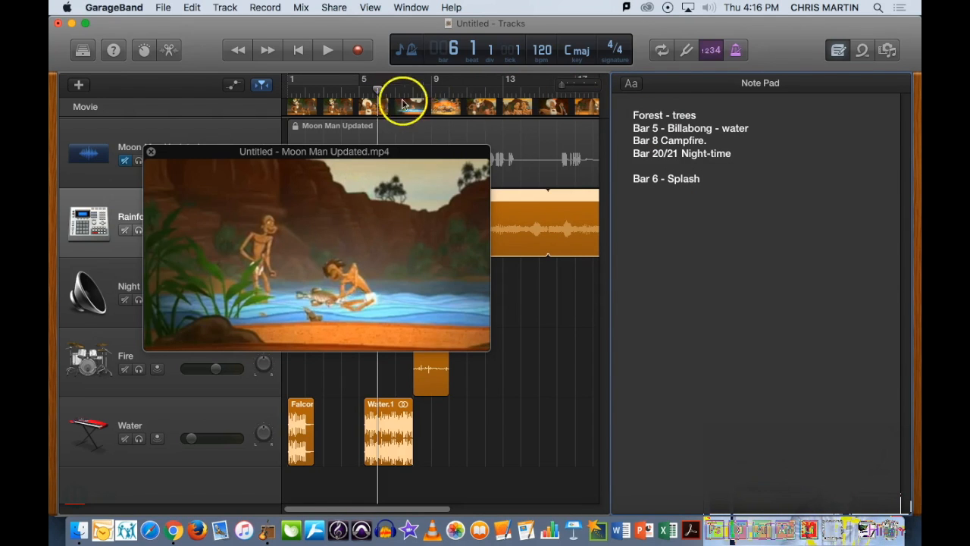
- Check bars 7 and 8 in the movie and add notes "Bar 7 - Throw" and "Bar 8 - Whack / Thump"
left_click_drag(377, 91, 403, 90)
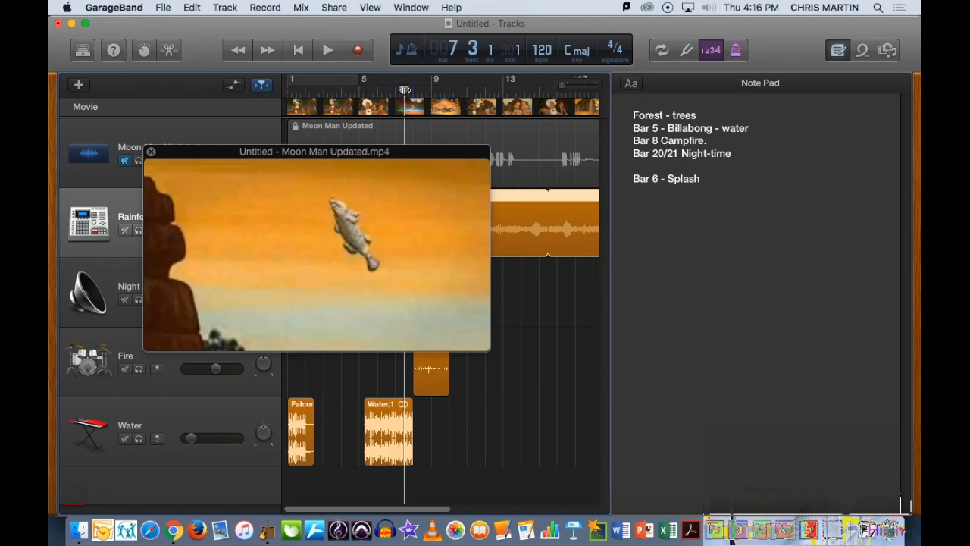
left_click(659, 201)
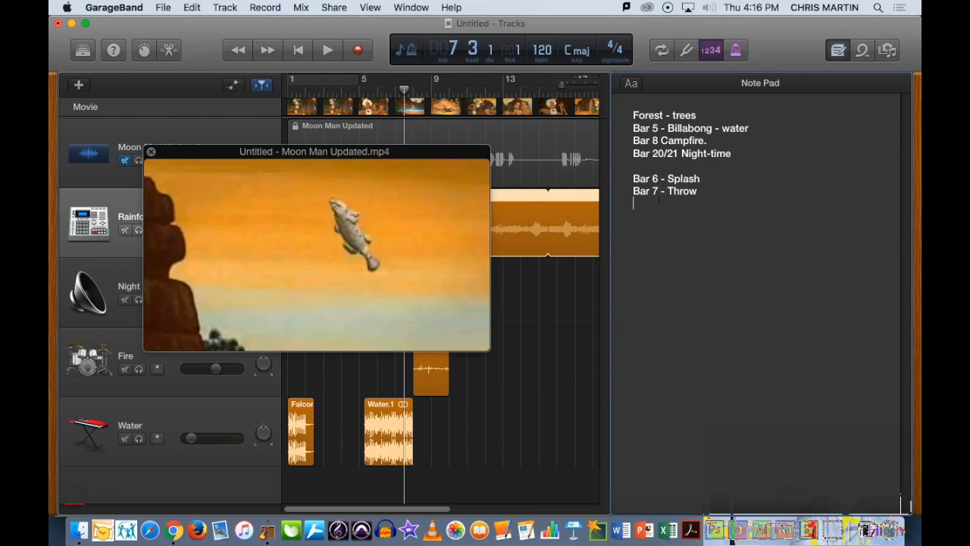
left_click_drag(404, 90, 410, 90)
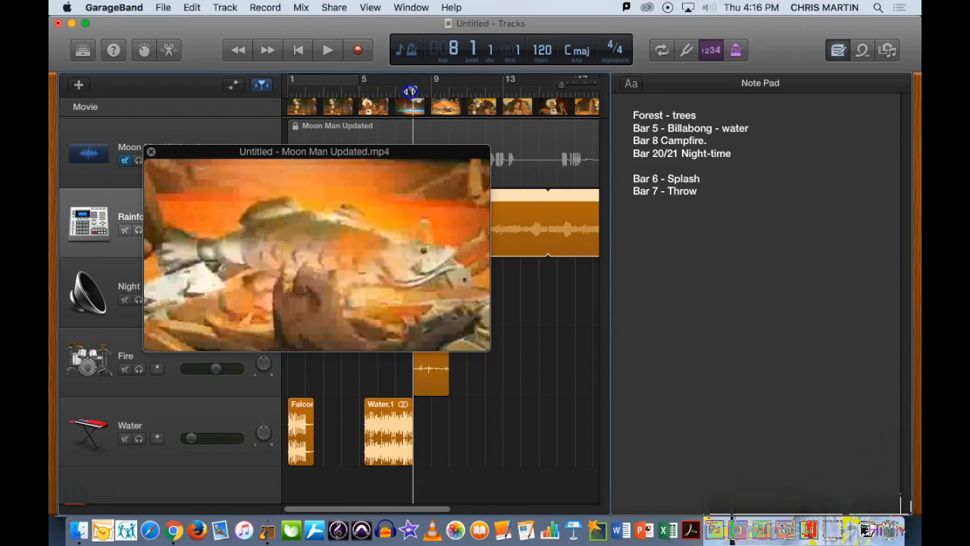
left_click(641, 207)
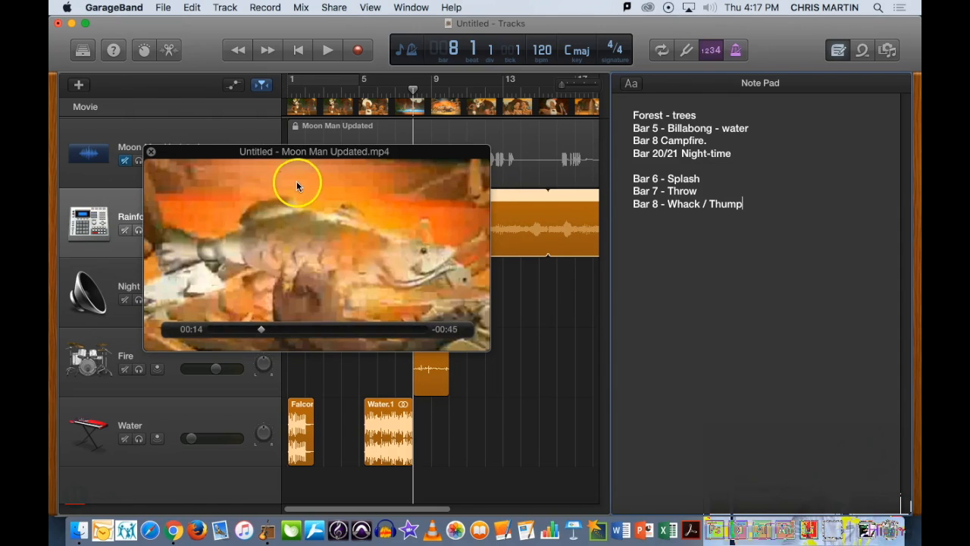
- Move the movie window up and to the left
left_click_drag(286, 157, 256, 139)
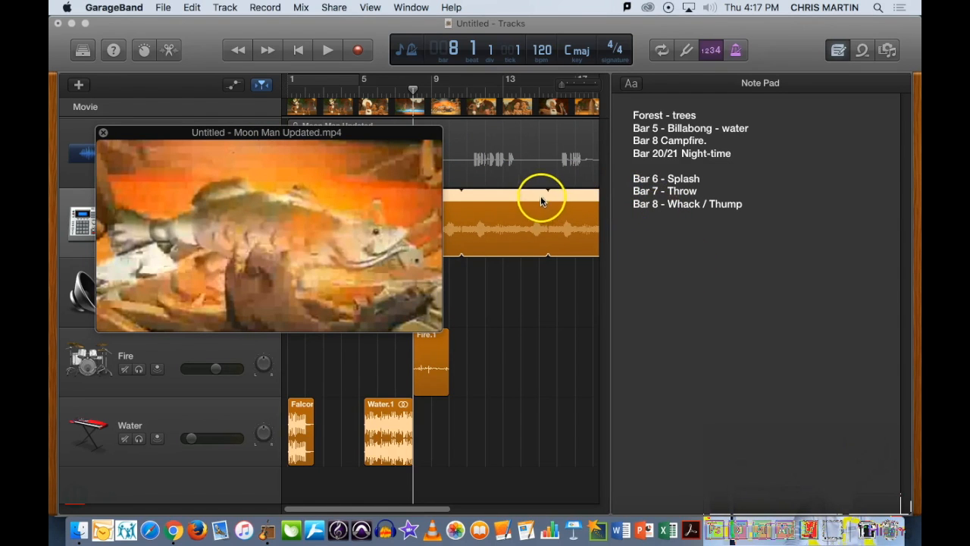
mouse_move(438, 223)
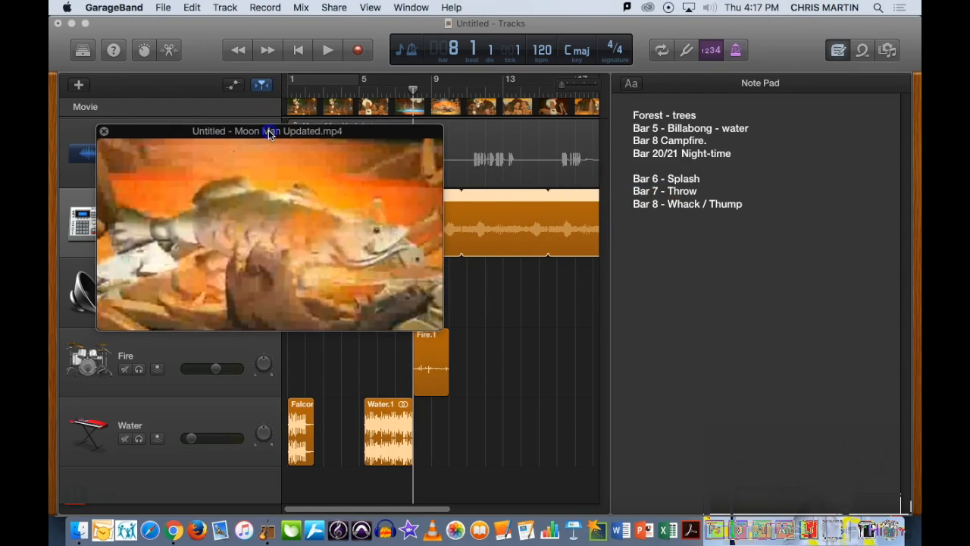
left_click_drag(266, 130, 270, 128)
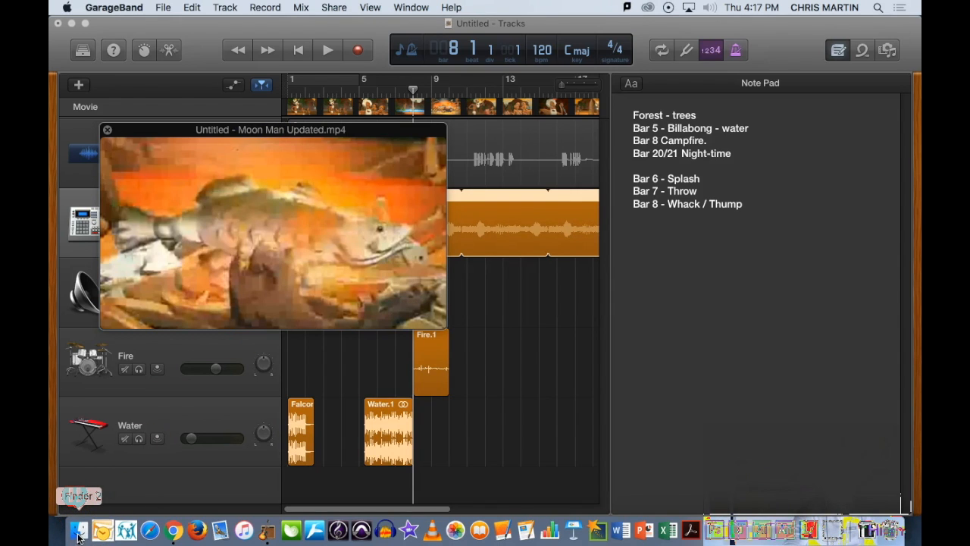
- Open the SOUND EFFECTS folder in Finder and move its window over the project
left_click(79, 533)
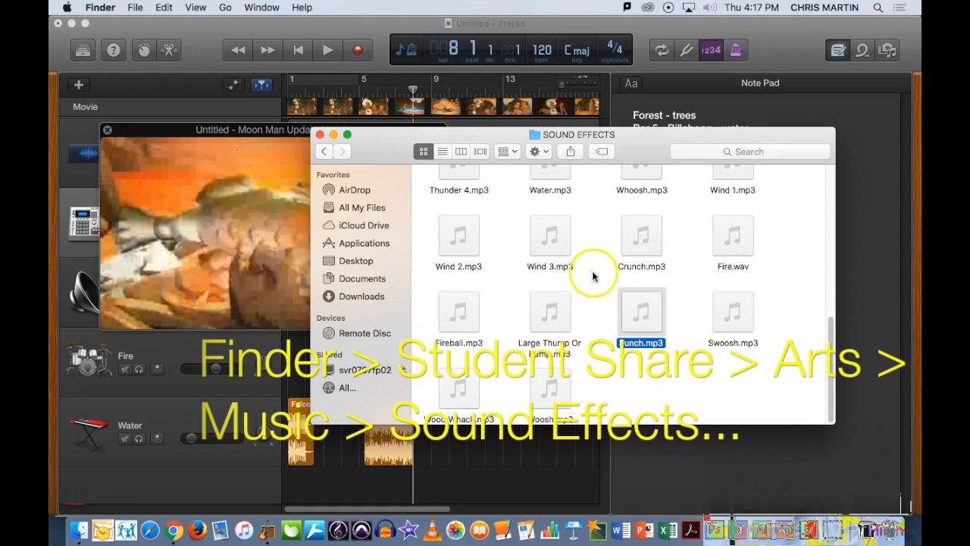
left_click_drag(636, 138, 418, 105)
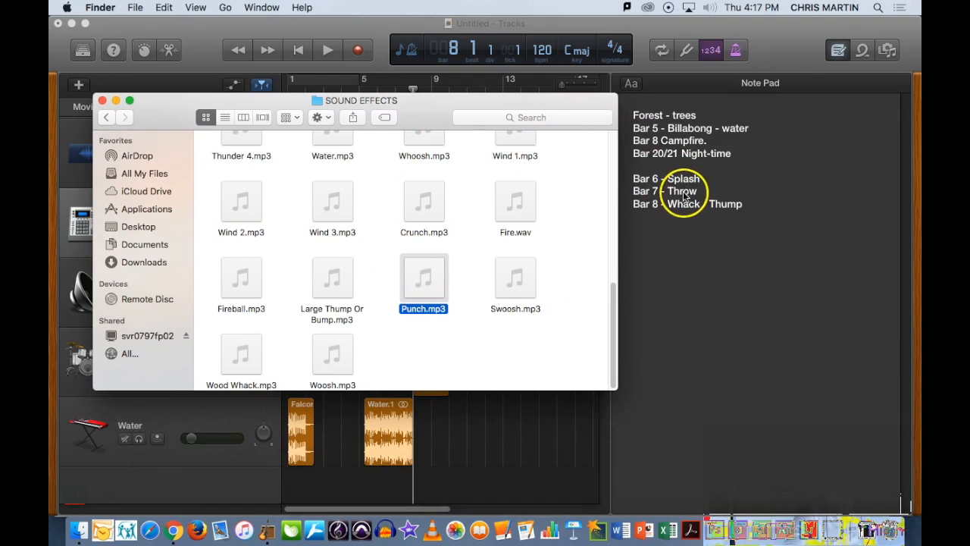
mouse_move(524, 184)
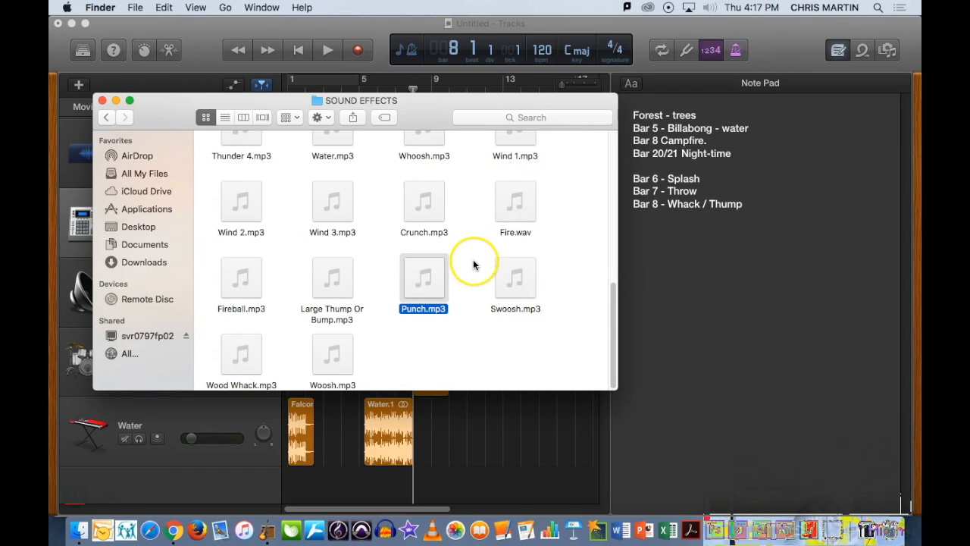
- Drag Splash.mp3 into the project below the Water track as a new track near the start
scroll(472, 263, "up", 3)
scroll(475, 267, "up", 2)
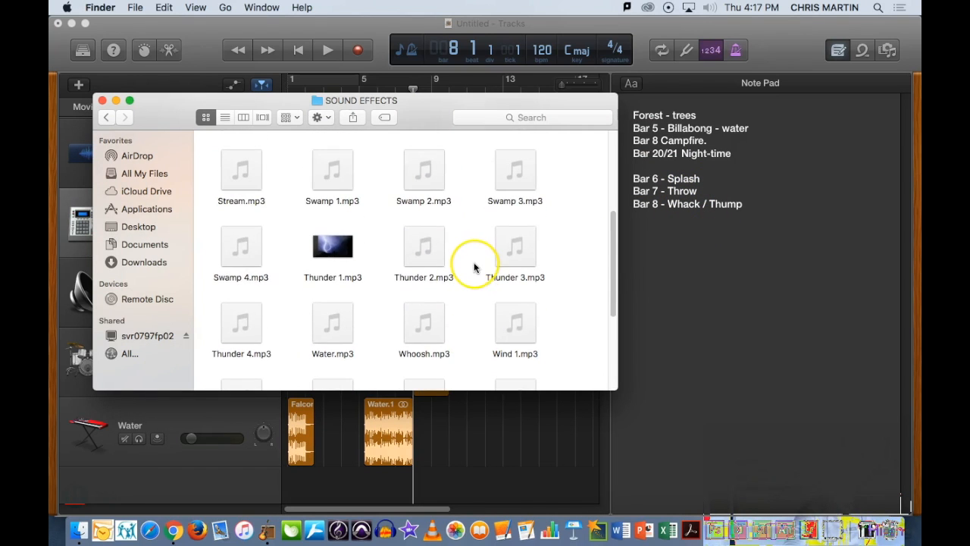
scroll(478, 268, "up", 2)
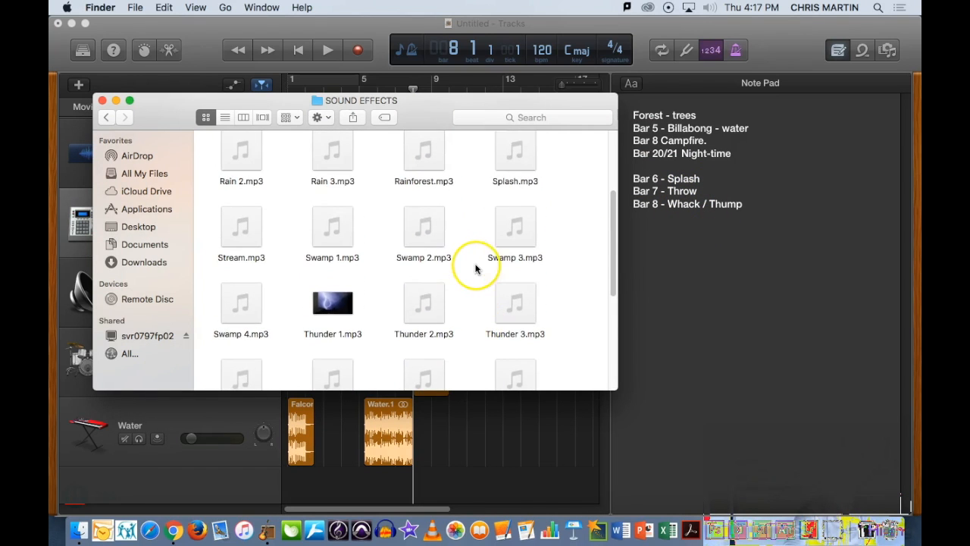
left_click(515, 151)
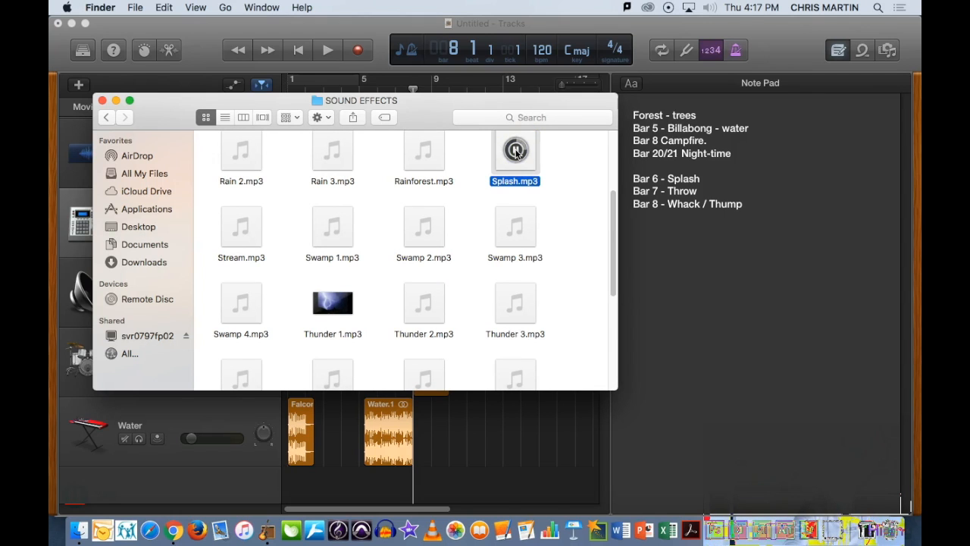
mouse_move(502, 165)
left_mouse_down()
mouse_move(336, 392)
mouse_move(265, 463)
mouse_move(294, 482)
mouse_move(297, 501)
mouse_move(298, 485)
left_mouse_up()
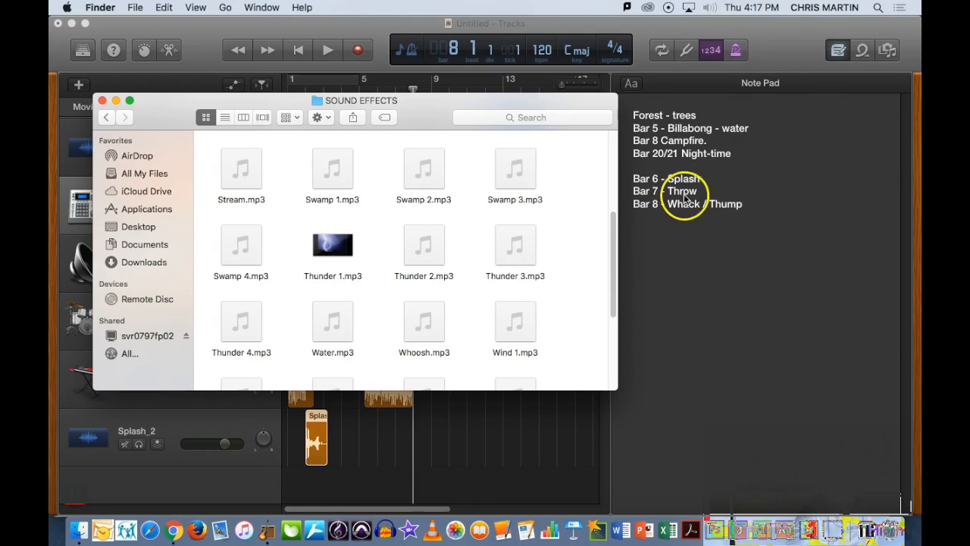
- Add Woosh.mp3 and Punch.mp3 onto the new Splash_2 track
scroll(461, 322, "down", 6)
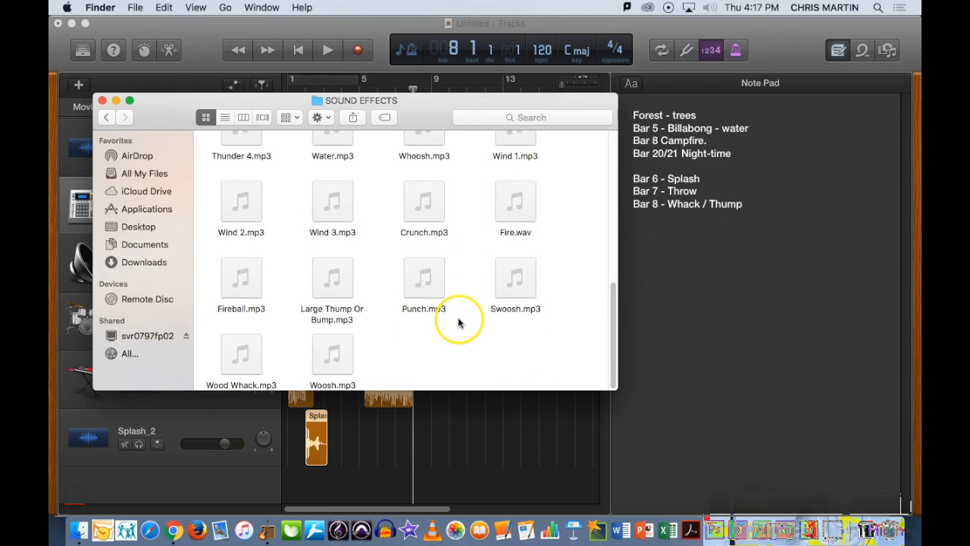
left_click(332, 355)
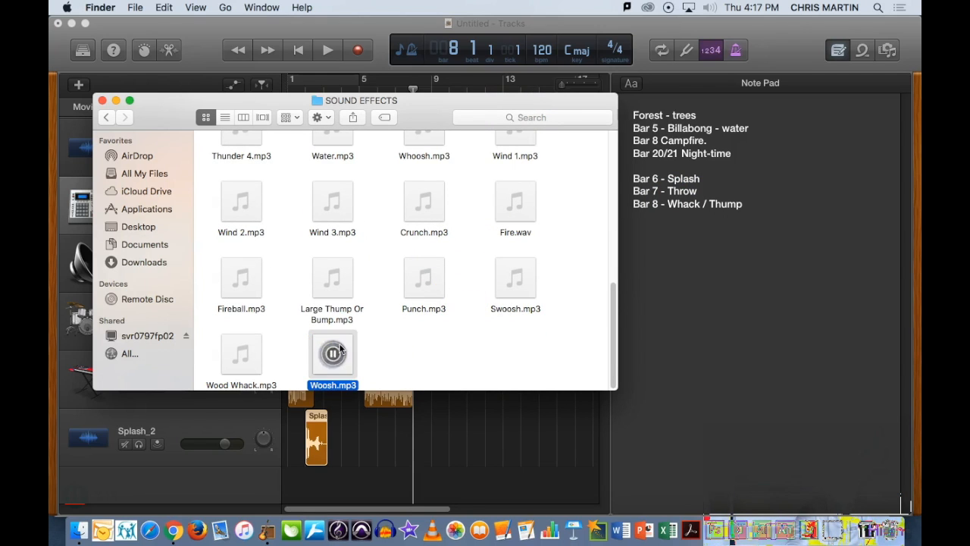
left_click_drag(345, 346, 363, 436)
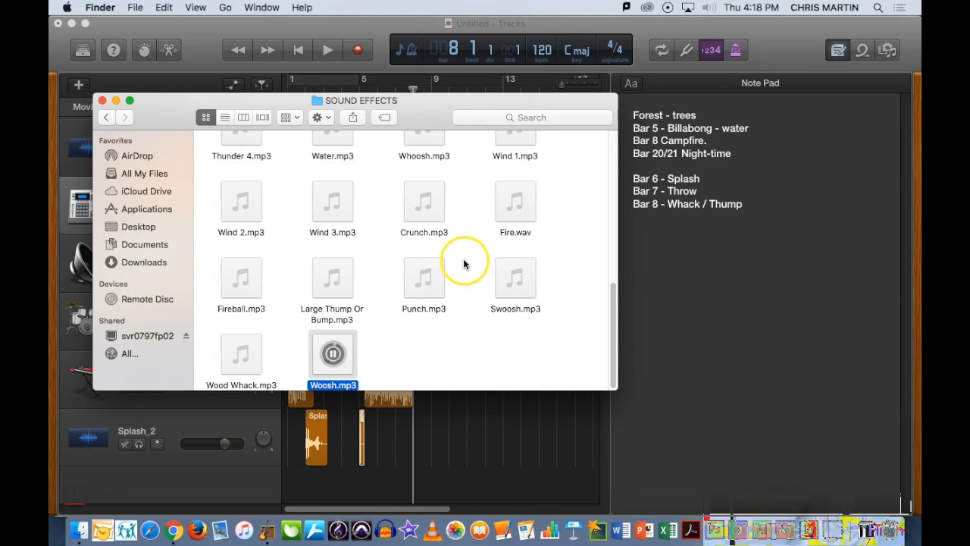
left_click(423, 279)
left_click_drag(398, 264, 395, 421)
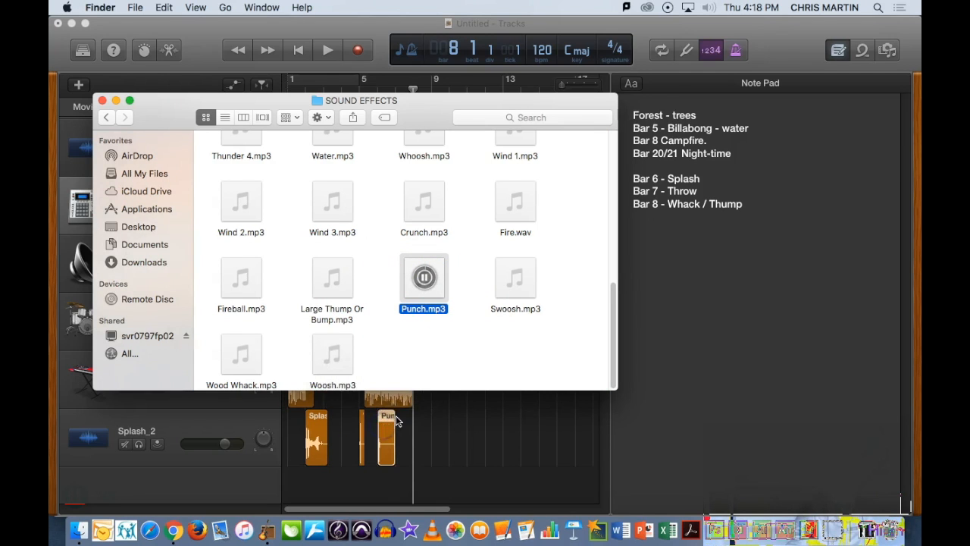
- Move the movie window to the top-left corner and hide the Note Pad
left_click(293, 28)
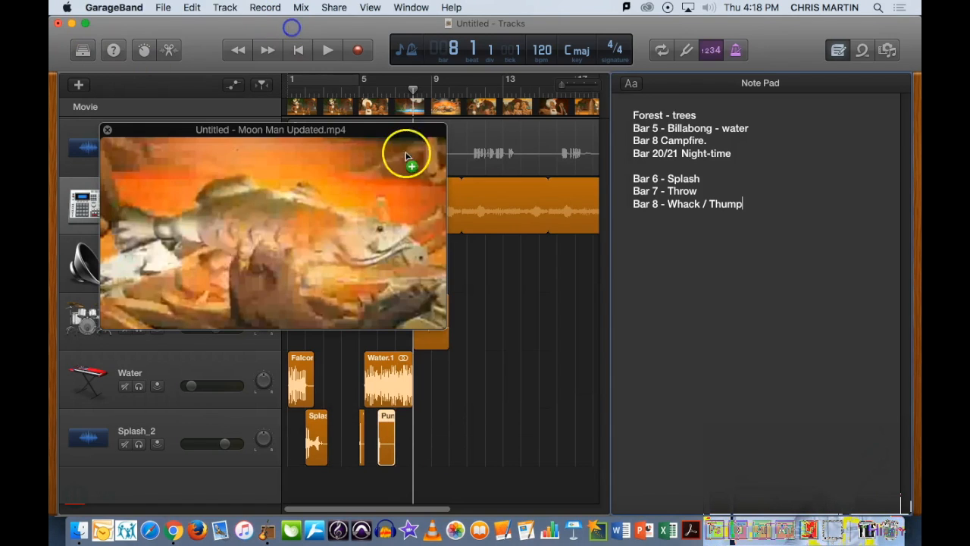
left_click_drag(218, 131, 181, 104)
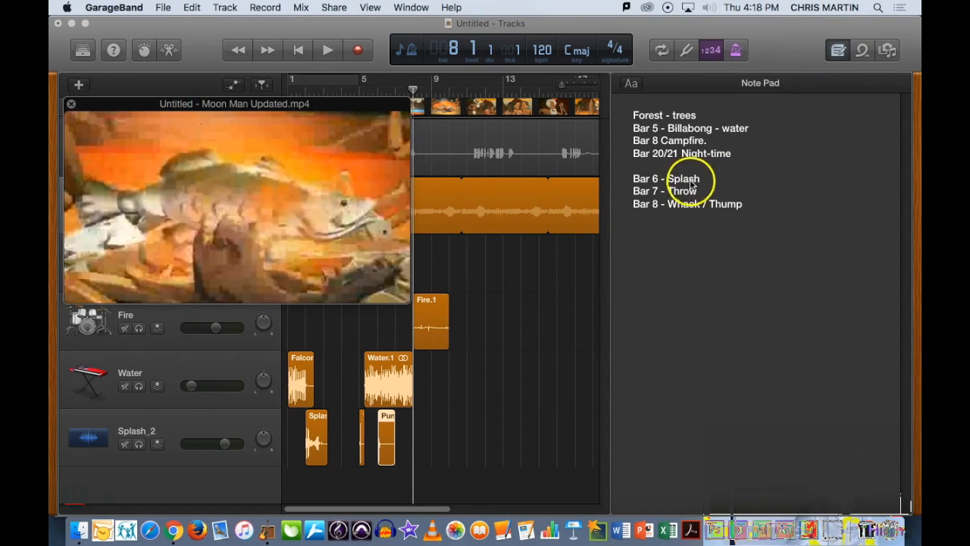
left_click(837, 52)
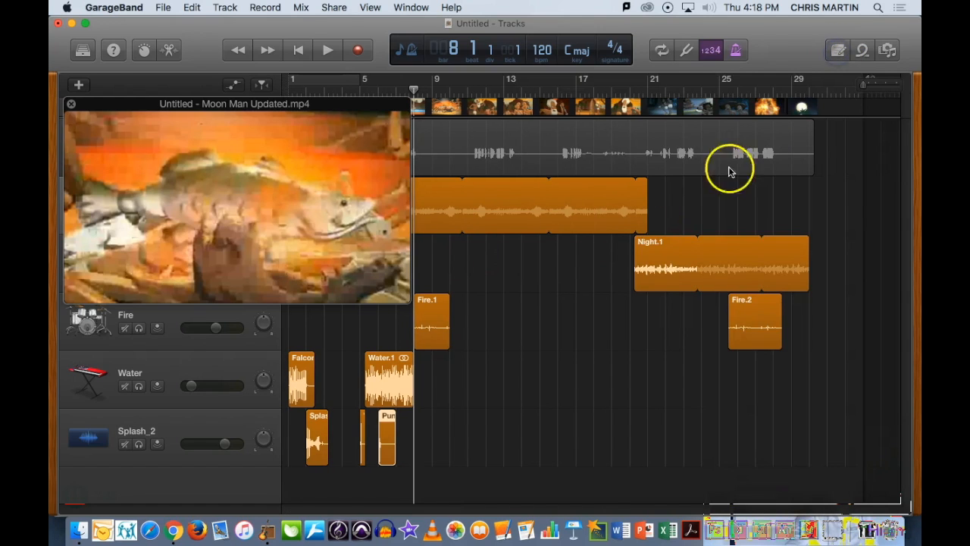
- Zoom into the timeline and move the Woosh region to bar 7 and the Punch region to bar 8
left_click_drag(861, 85, 875, 93)
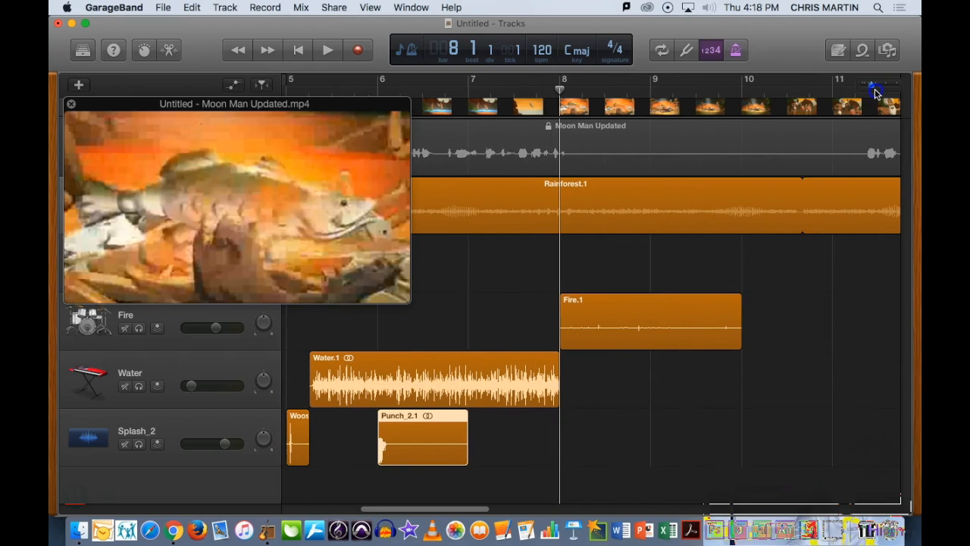
left_click_drag(402, 515, 336, 514)
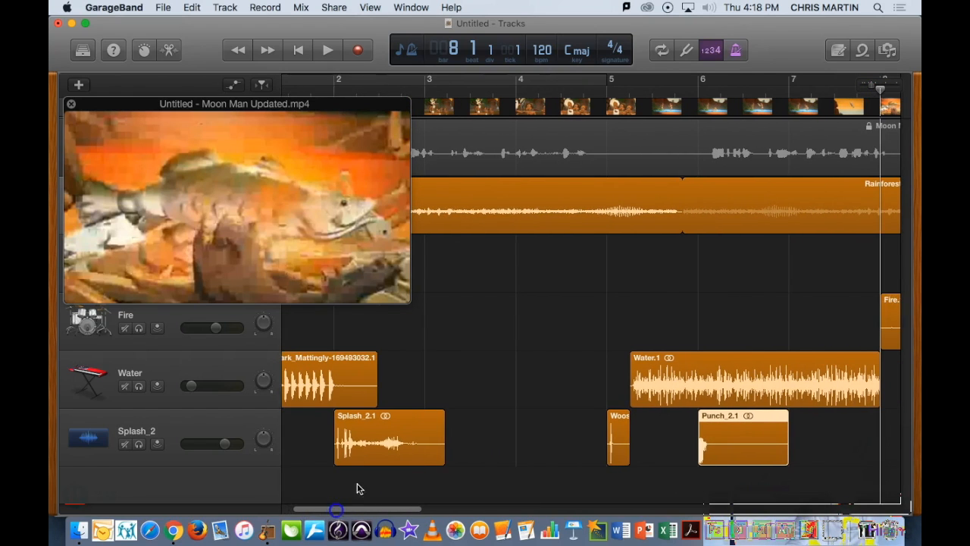
left_click_drag(393, 512, 433, 513)
left_click_drag(534, 442, 729, 416)
left_click(415, 441)
left_click_drag(423, 416, 600, 417)
- Move the Splash region to start just before bar 6
left_click_drag(385, 509, 355, 509)
left_click(323, 421)
left_click_drag(323, 417, 656, 418)
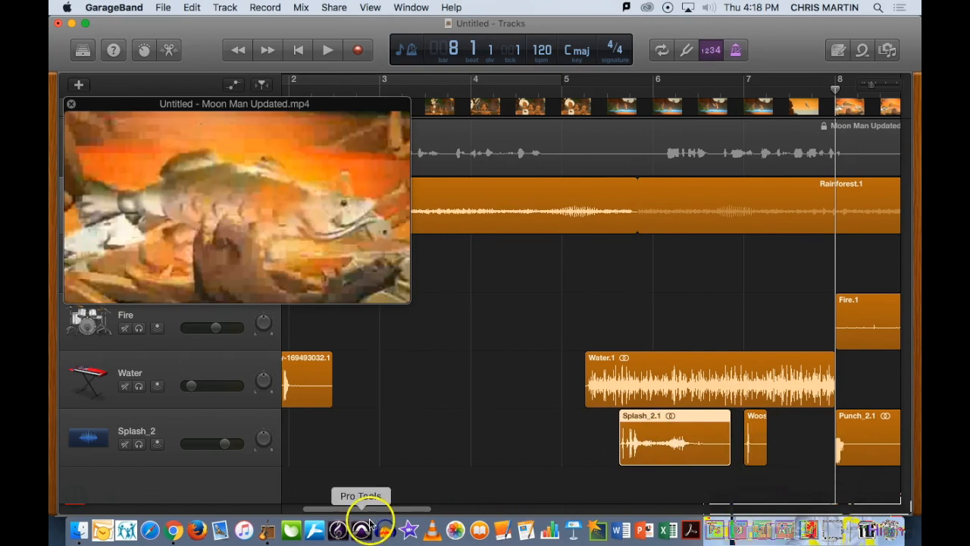
- Reposition the Splash region to start at bar 6 and the Woosh region just before the Punch region at bar 8
left_click_drag(368, 508, 423, 508)
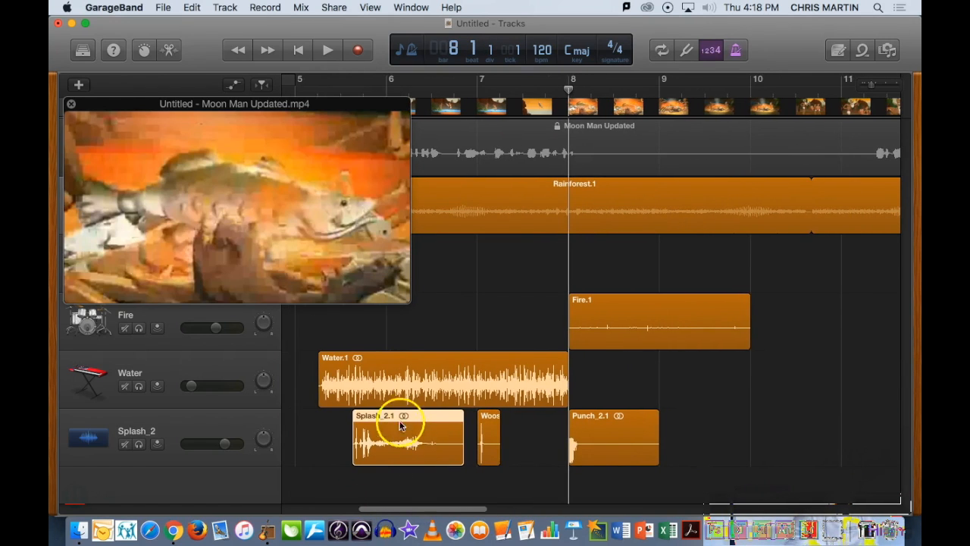
mouse_move(394, 419)
left_mouse_down()
mouse_move(412, 417)
mouse_move(356, 419)
mouse_move(412, 420)
left_mouse_up()
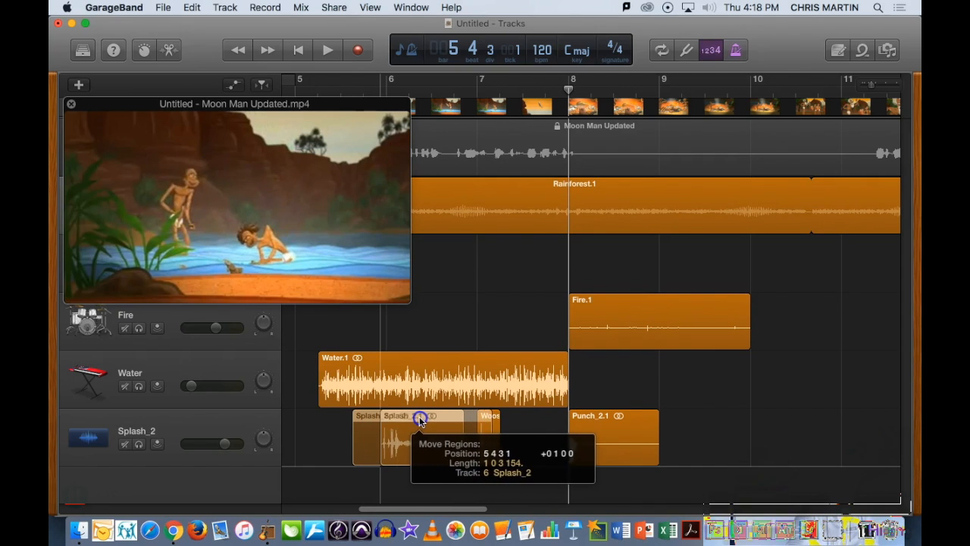
left_click_drag(423, 419, 386, 418)
left_click_drag(492, 422, 546, 418)
left_click_drag(386, 417, 421, 418)
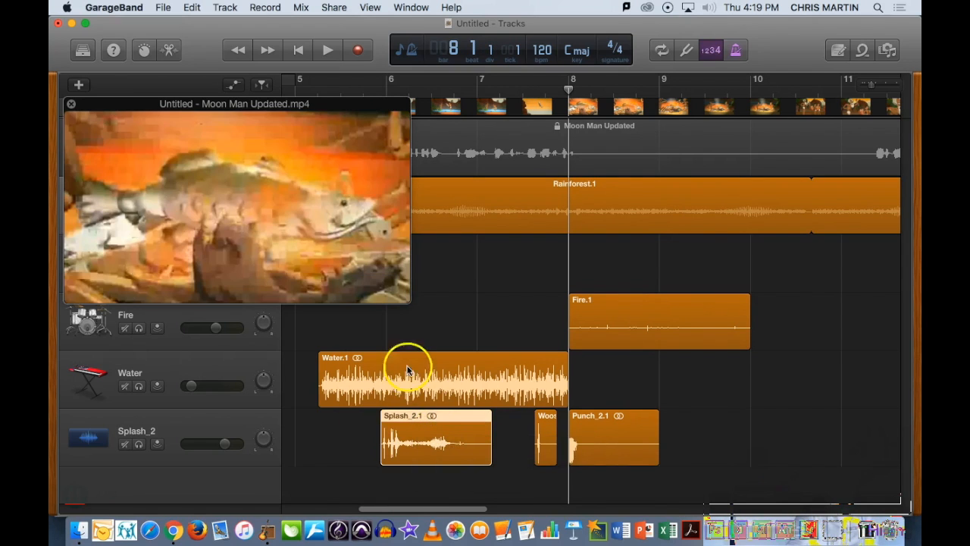
- Move the movie window lower, play the scene from bar 5, and lower the Splash_2 track volume slightly
left_click_drag(332, 106, 326, 162)
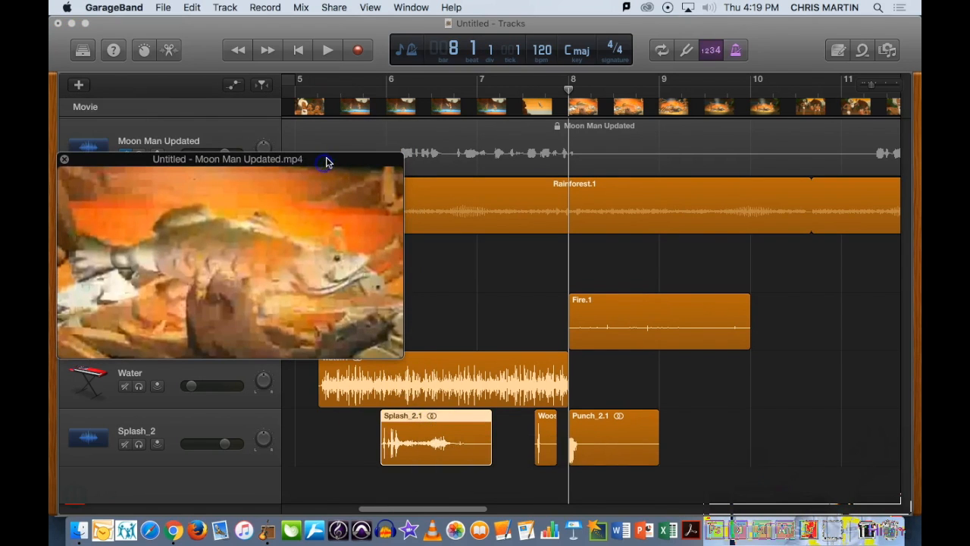
left_click(361, 93)
left_click(330, 50)
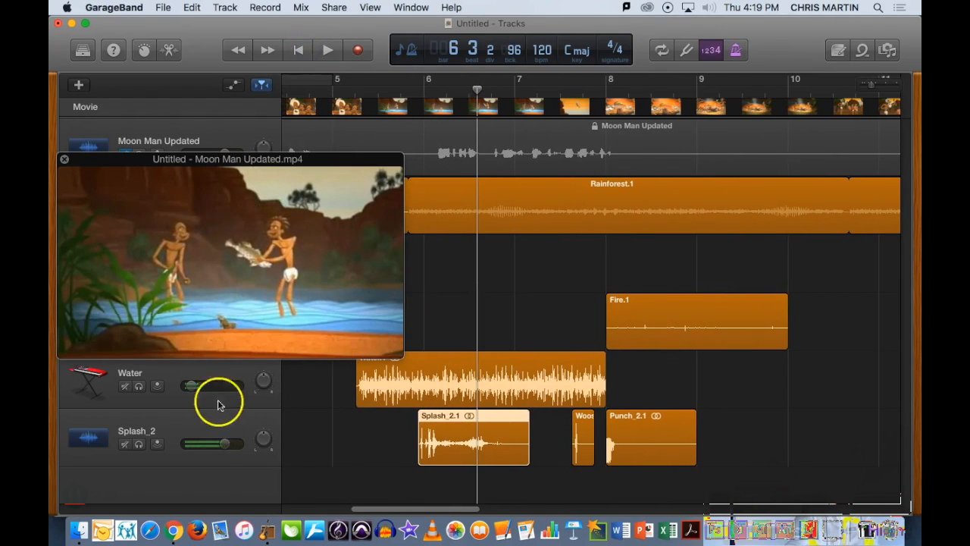
left_click_drag(224, 444, 221, 446)
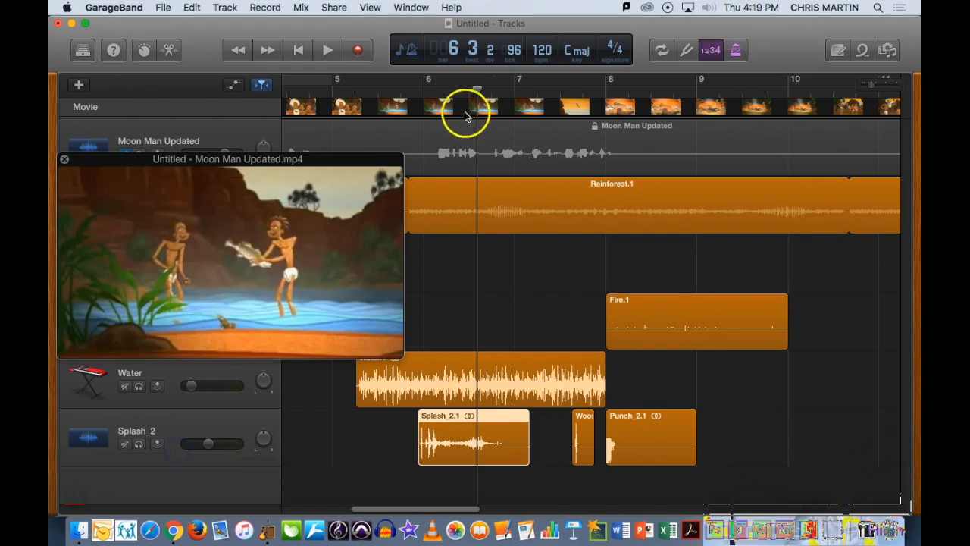
- Nudge the Splash region slightly earlier and play back the scene from just before bar 5
left_click_drag(460, 410, 450, 411)
left_click(385, 91)
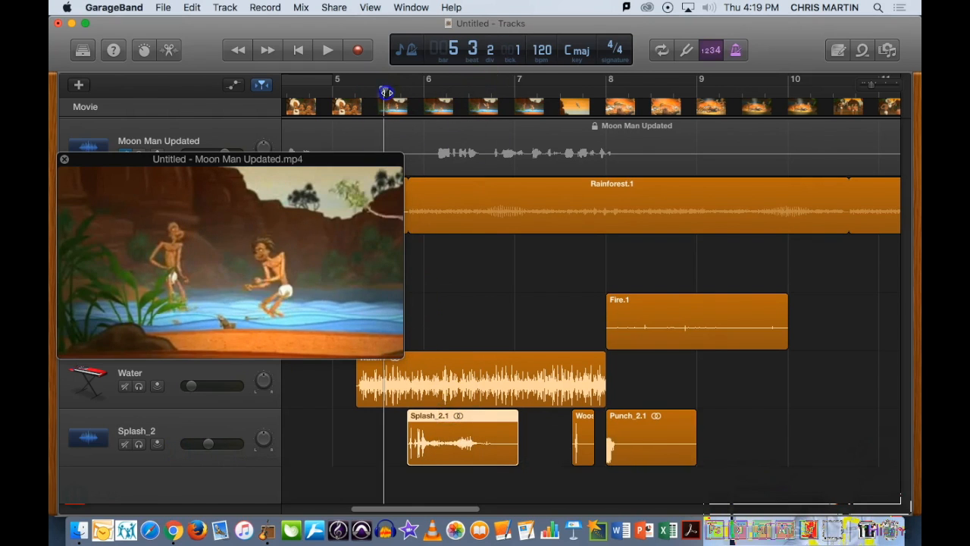
left_click(334, 47)
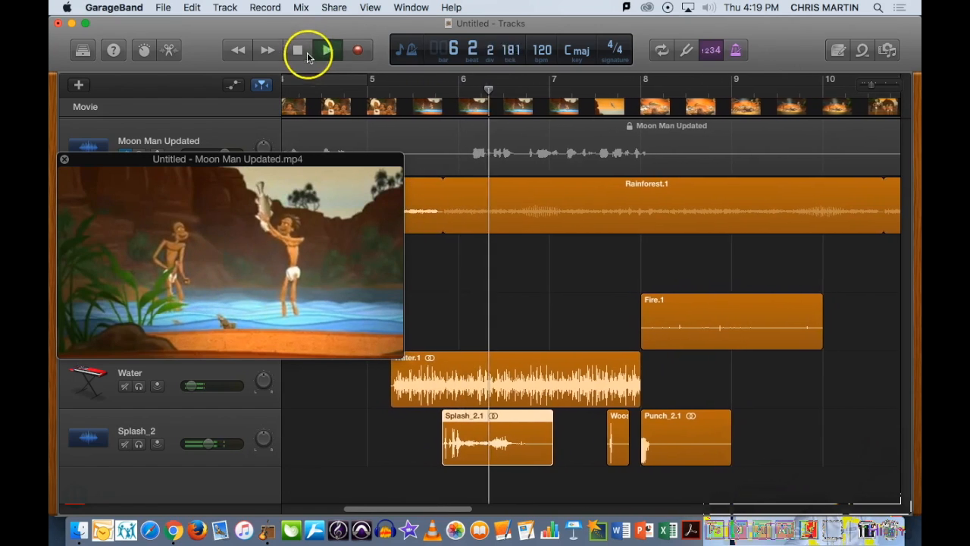
left_click(303, 52)
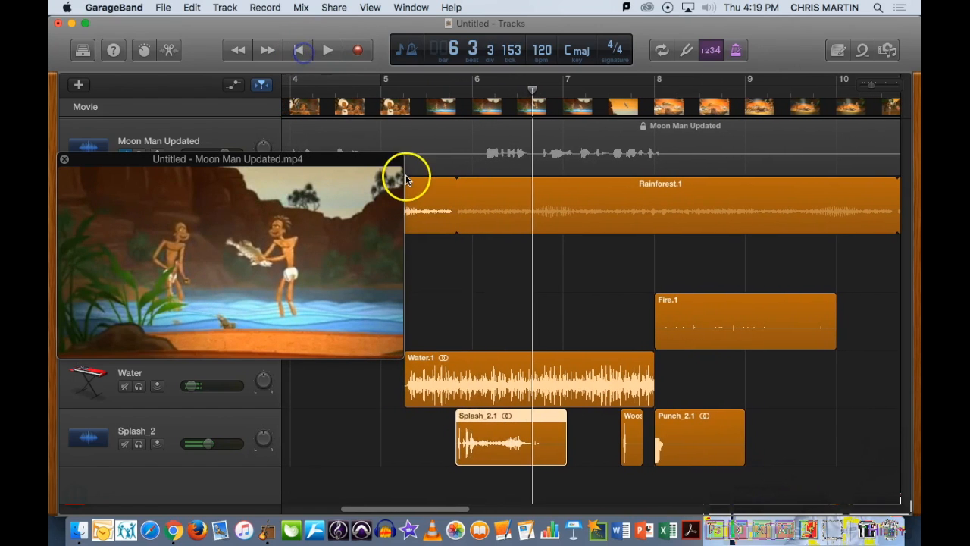
- Play back the scene from the middle of bar 5 to check the effects' timing
left_click(434, 92)
left_click(328, 51)
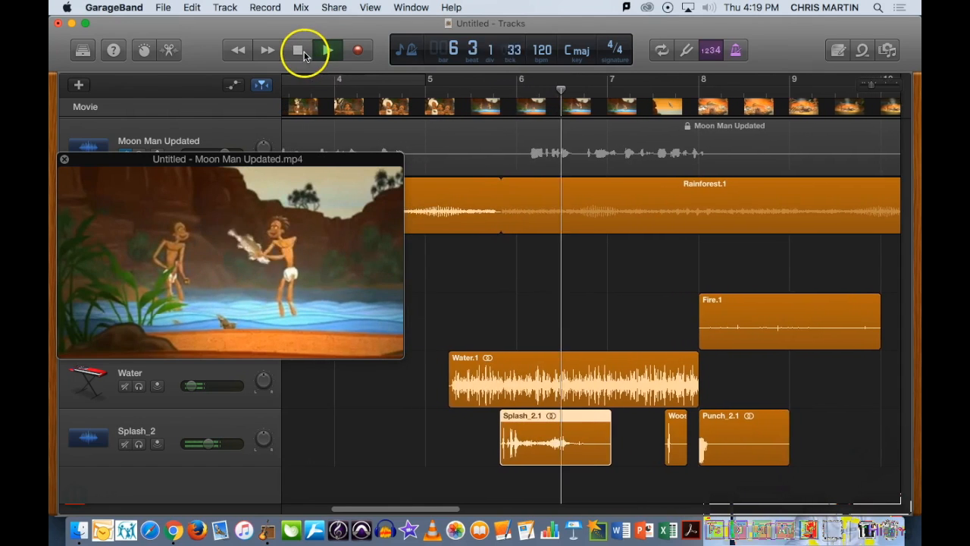
left_click(301, 51)
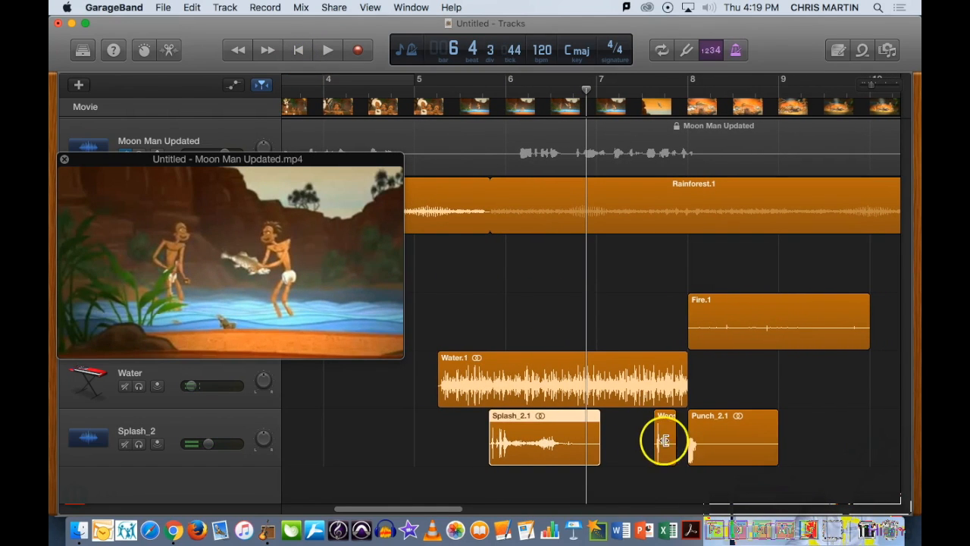
- Move the Woosh region about half a bar earlier and replay the scene
left_click_drag(667, 434, 624, 433)
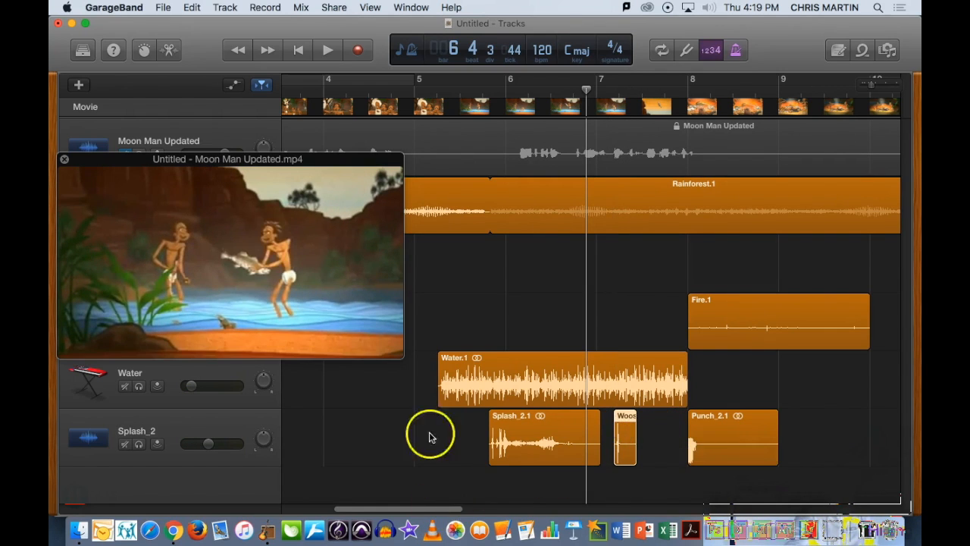
left_click(327, 50)
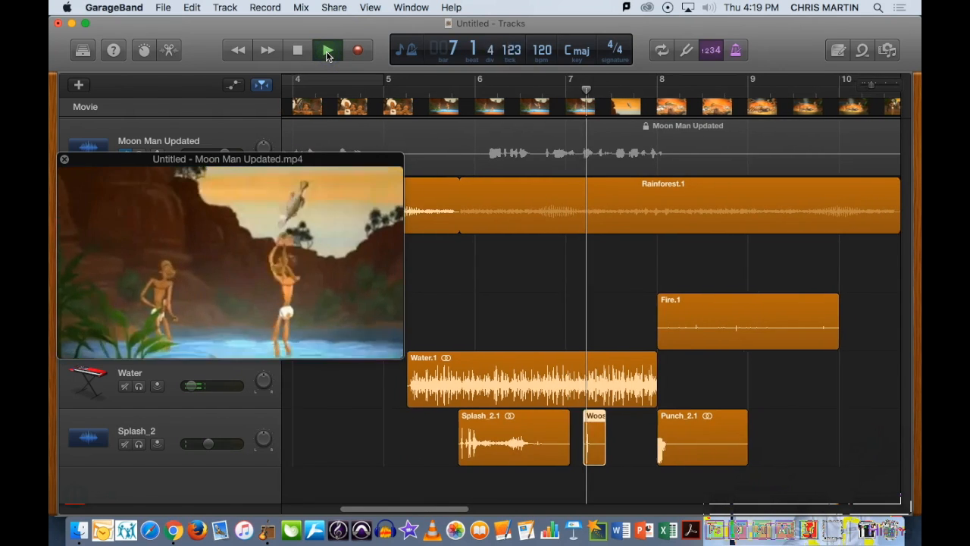
left_click(298, 51)
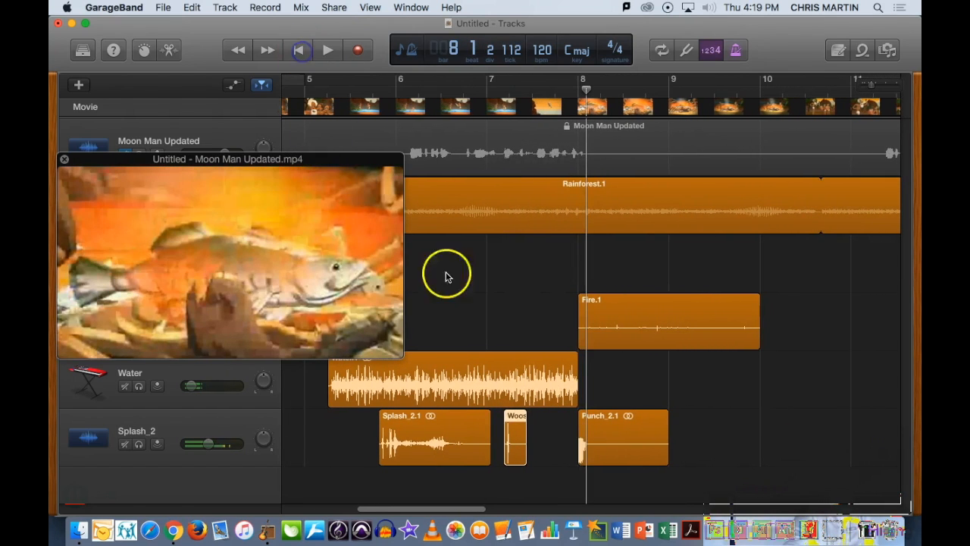
- Nudge the Punch region slightly earlier and play back the scene from the middle of bar 7
left_click_drag(616, 438, 605, 417)
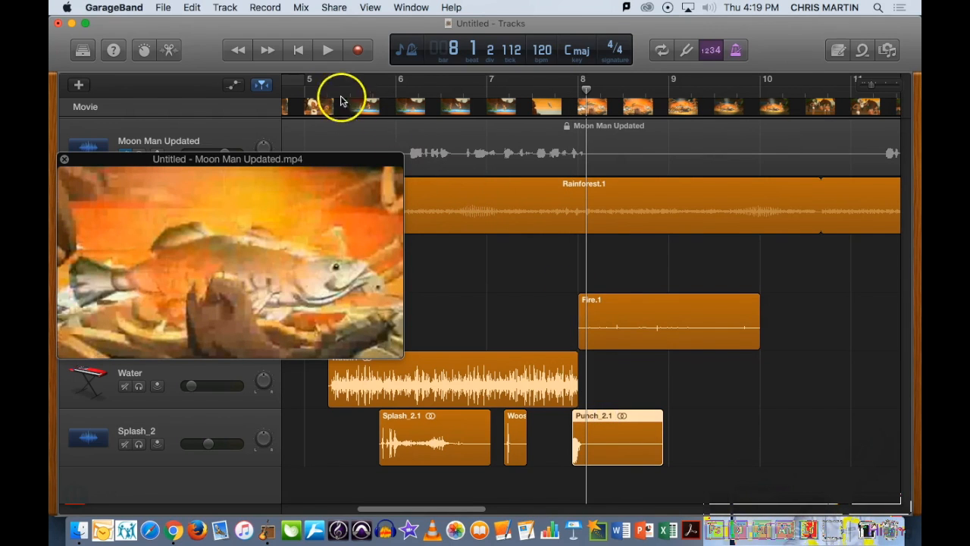
left_click_drag(502, 91, 543, 91)
left_click(328, 50)
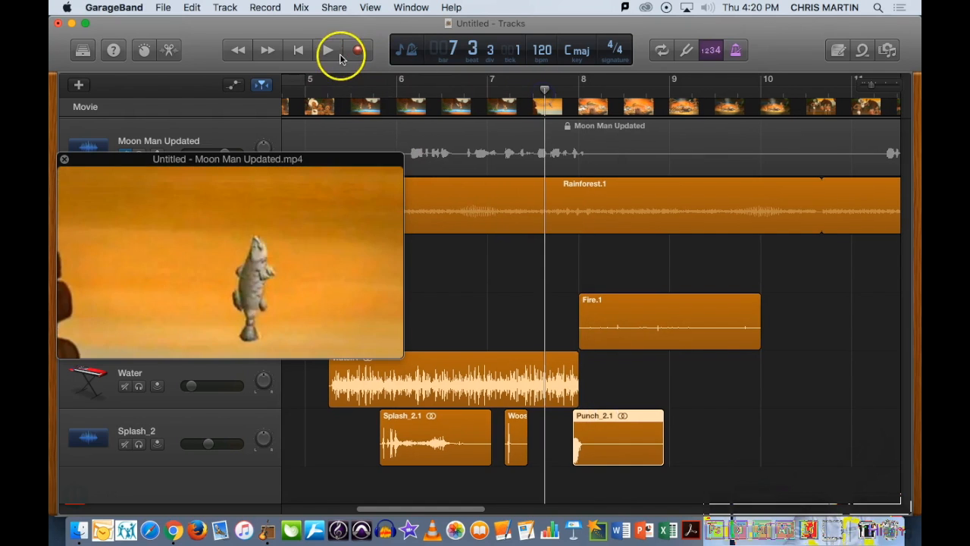
left_click(297, 50)
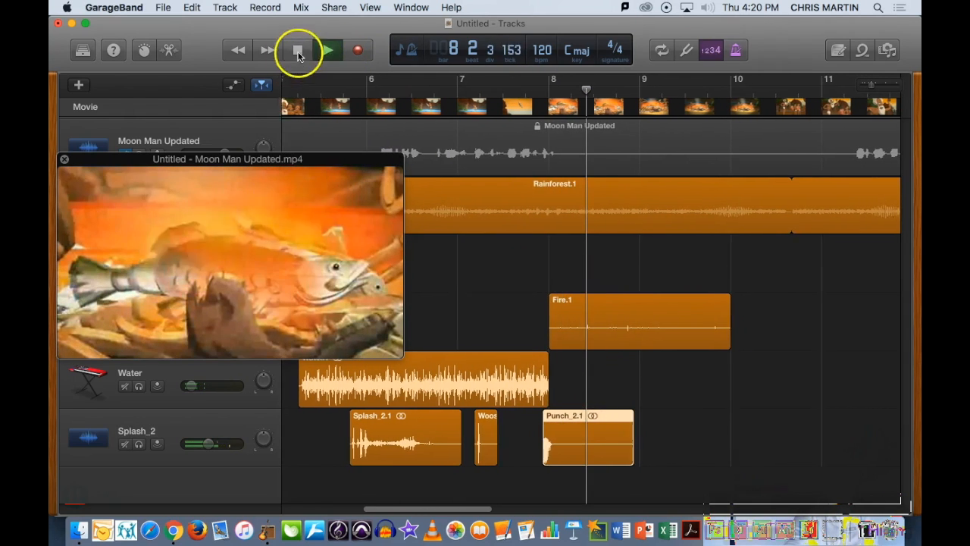
- Play back the whole section from bar 5 to review the sound effect timing
left_click(296, 94)
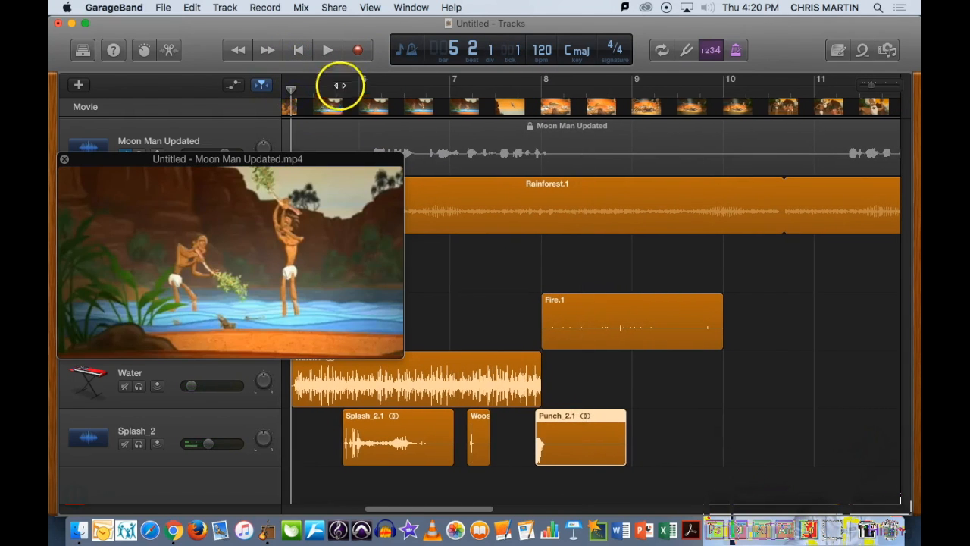
left_click(334, 51)
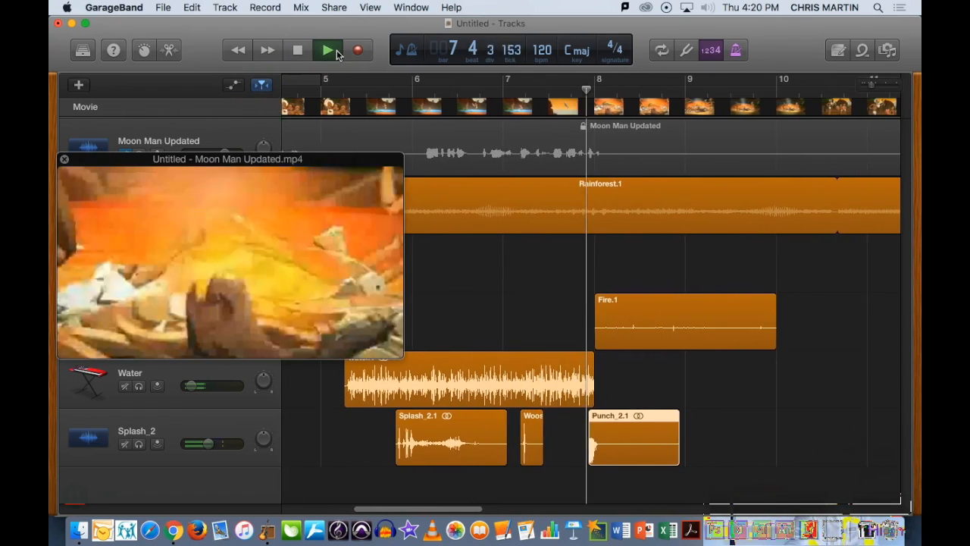
left_click(300, 50)
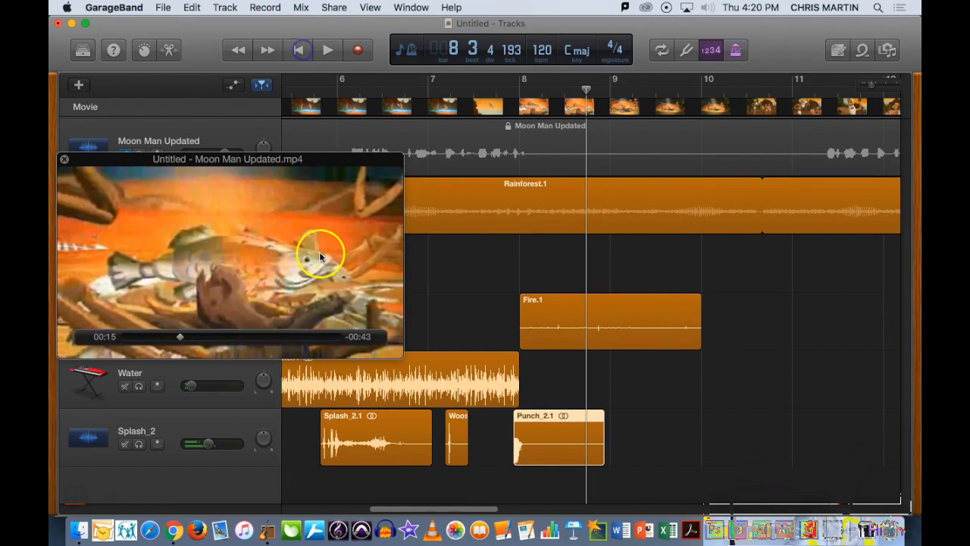
- Lower the Splash_2 track volume slightly and select the Splash, Woosh and Punch regions
left_click(208, 444)
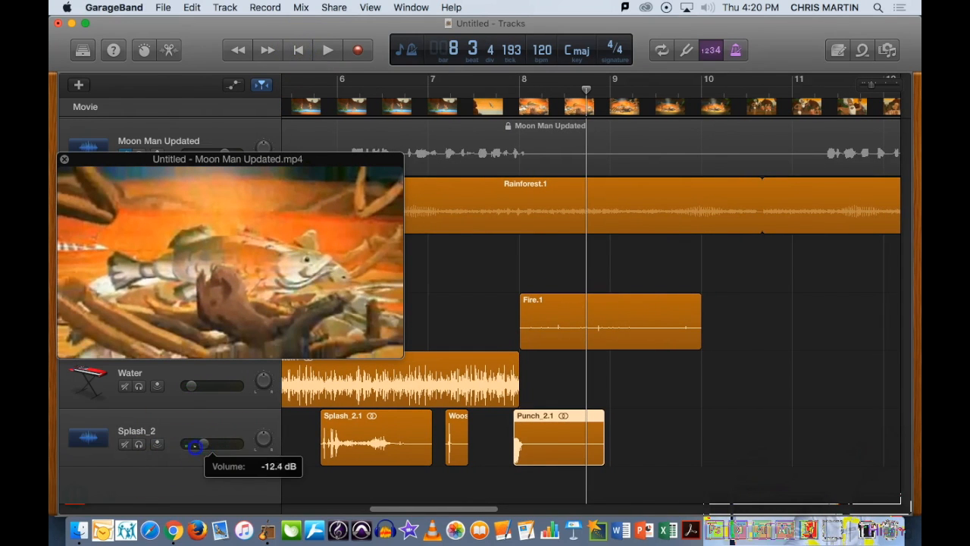
left_click(363, 429)
left_click(469, 437)
left_click(571, 432)
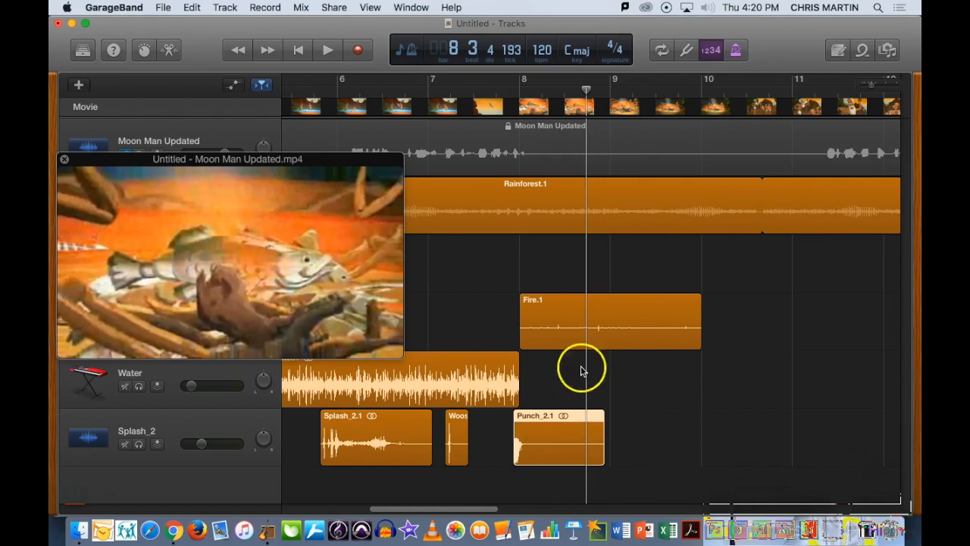
mouse_move(260, 255)
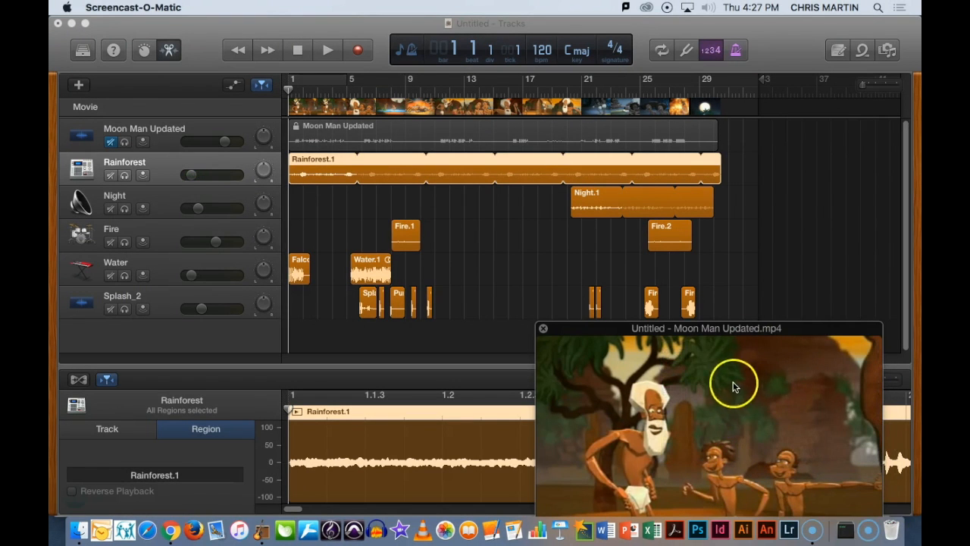
- Zoom and scroll the timeline to the fireball section around bar 25 and move the movie window up beside it
mouse_move(704, 411)
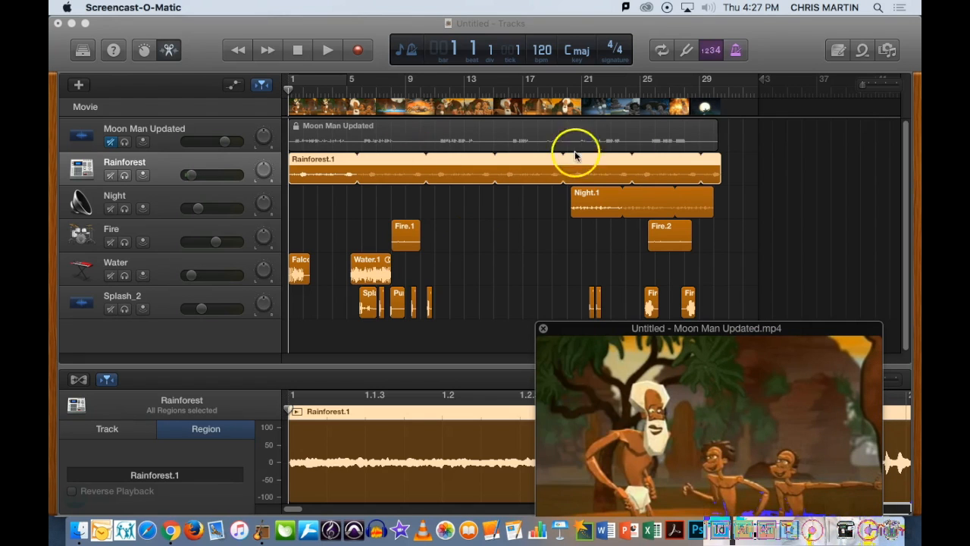
left_click_drag(864, 85, 874, 91)
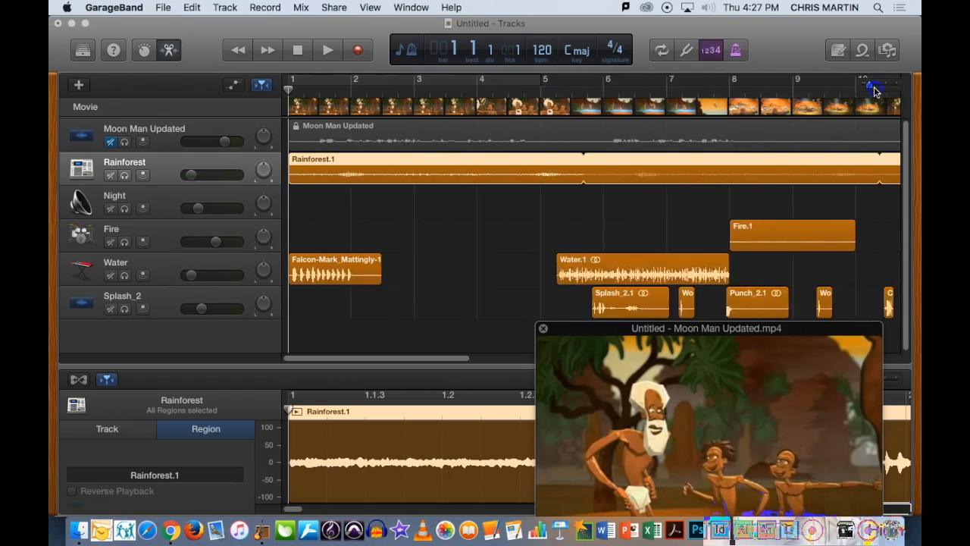
left_click_drag(360, 357, 436, 361)
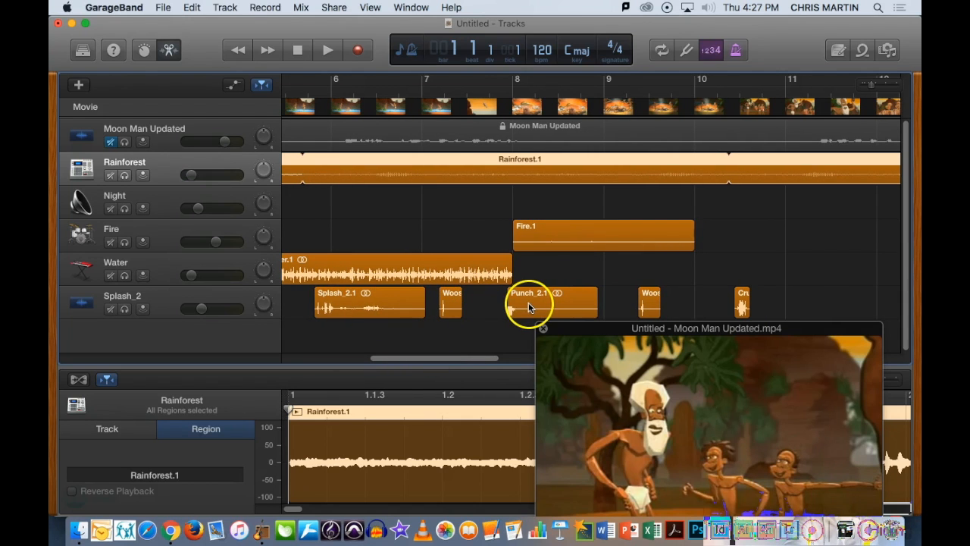
left_click_drag(455, 361, 487, 360)
left_click_drag(440, 102, 628, 92)
left_click_drag(468, 359, 538, 359)
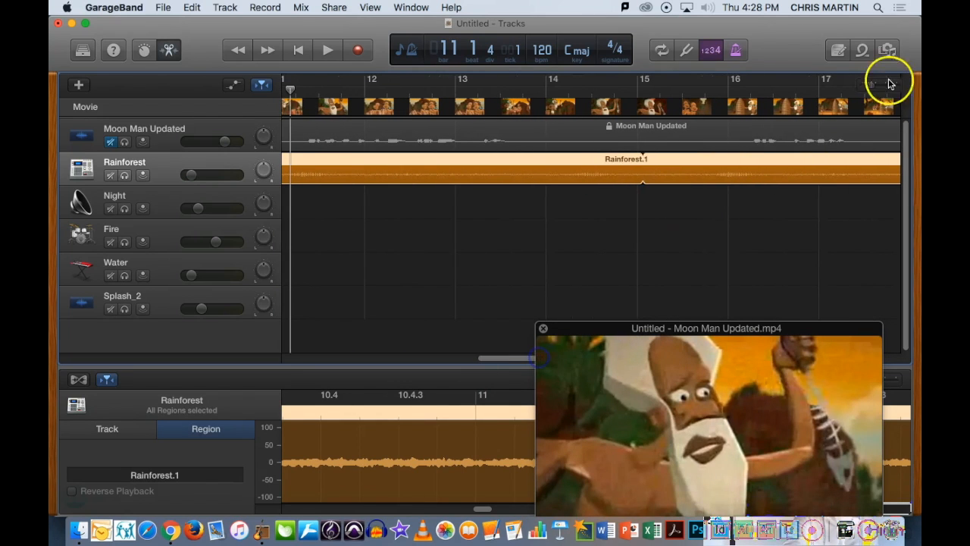
left_click_drag(874, 89, 870, 91)
left_click(693, 91)
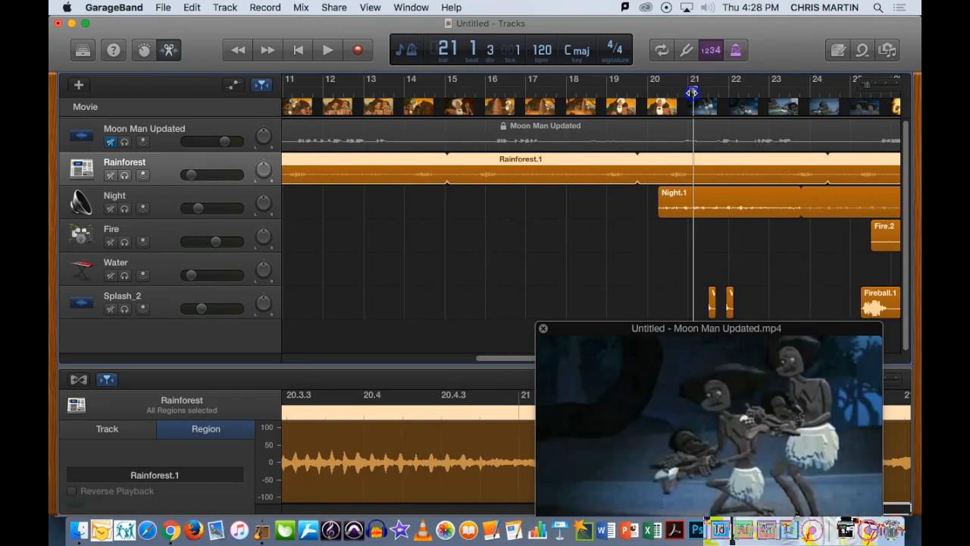
left_click_drag(700, 94, 842, 97)
left_click_drag(645, 329, 312, 106)
left_click_drag(565, 358, 694, 362)
left_click_drag(353, 110, 297, 76)
left_click_drag(580, 90, 596, 106)
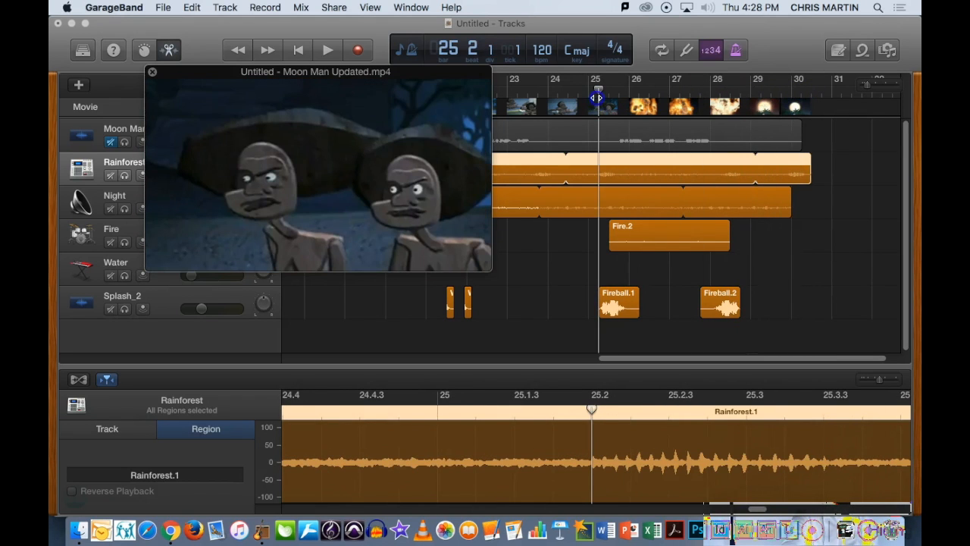
- Solo the Splash_2 track and play back the fireball section from bar 25 to check its timing
left_click(171, 301)
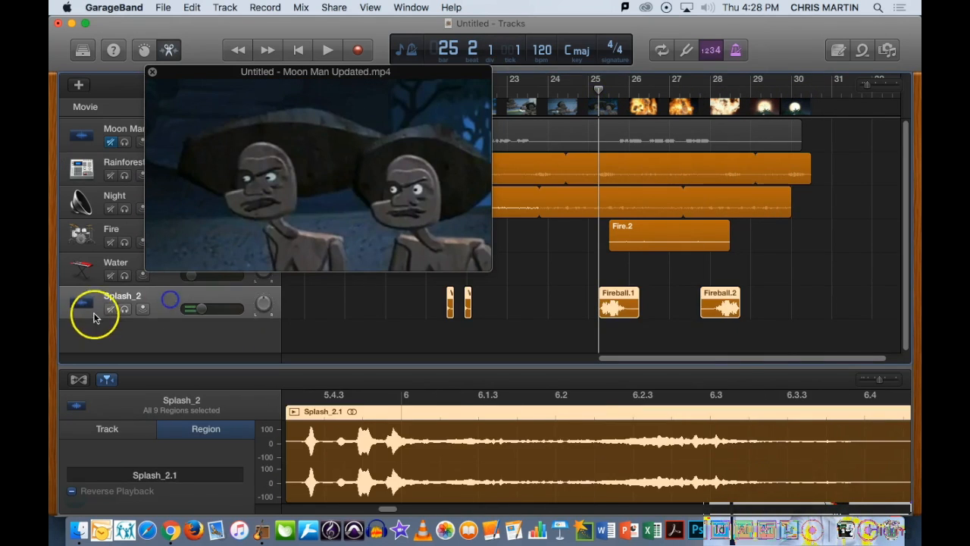
left_click(125, 311)
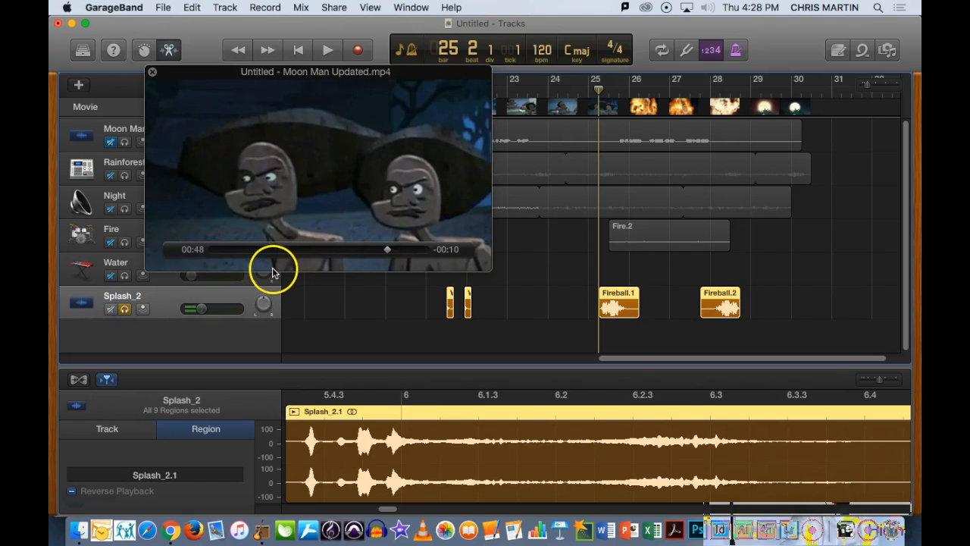
key("space")
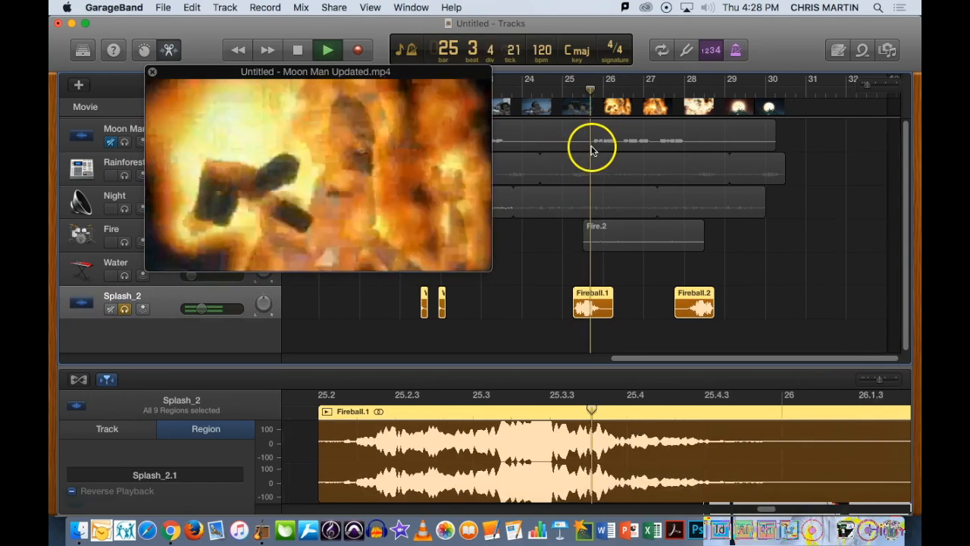
left_click(298, 49)
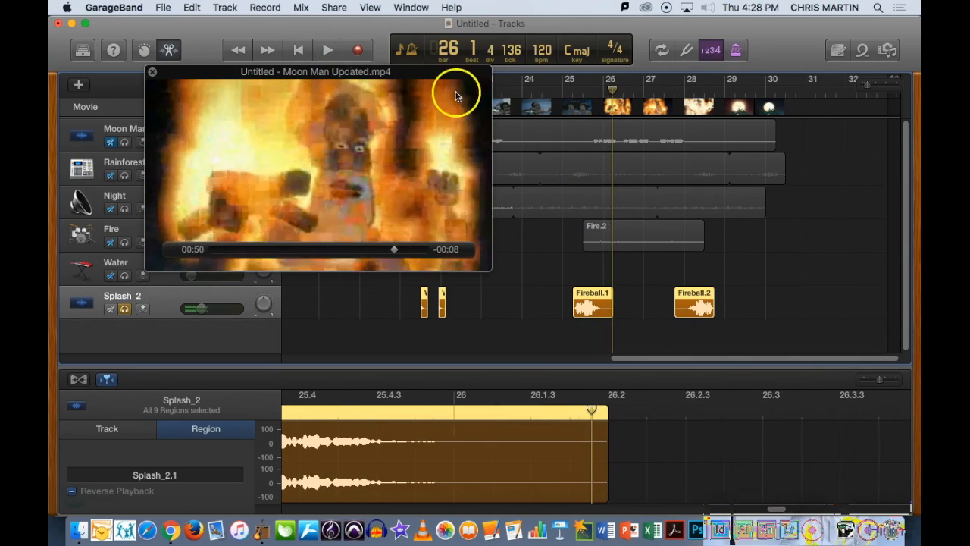
left_click_drag(611, 89, 656, 92)
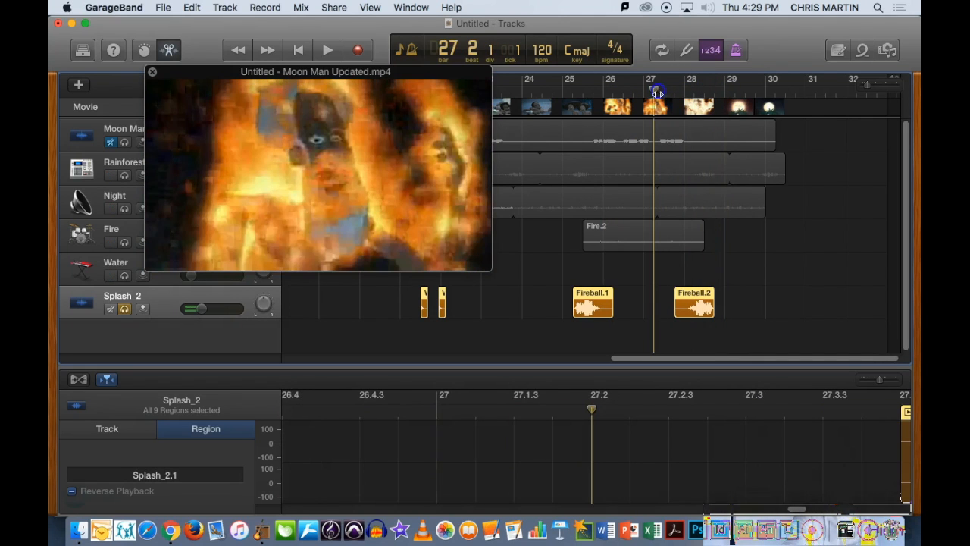
left_click(650, 307)
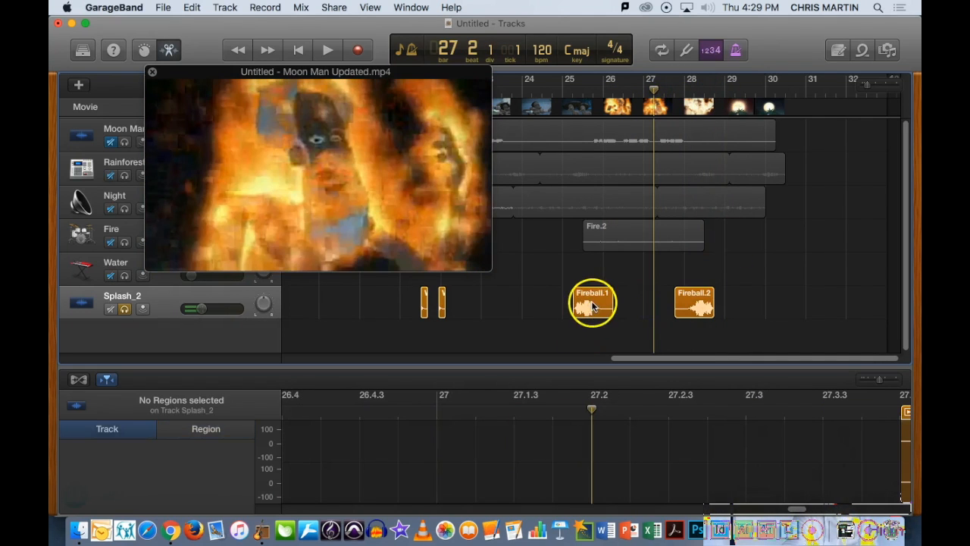
left_click(594, 306)
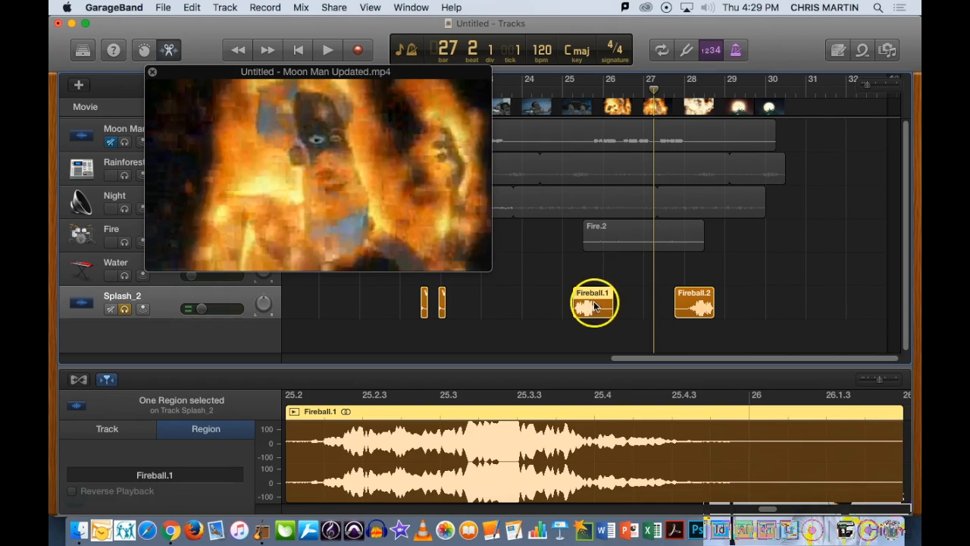
left_click_drag(594, 295, 639, 294)
key("super+z")
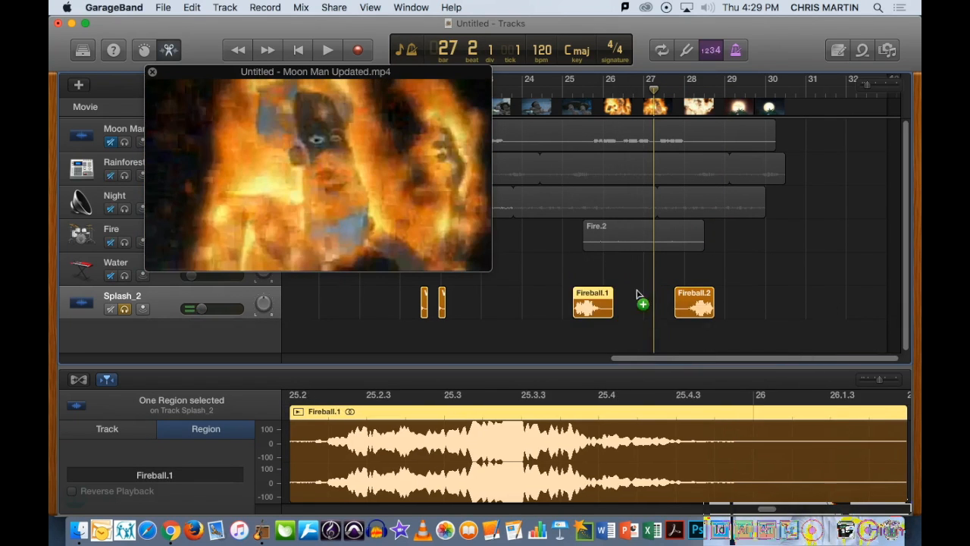
- Select the Fireball.2 region and play back the fireball section to check its reversed sound against the movie
left_click(695, 307)
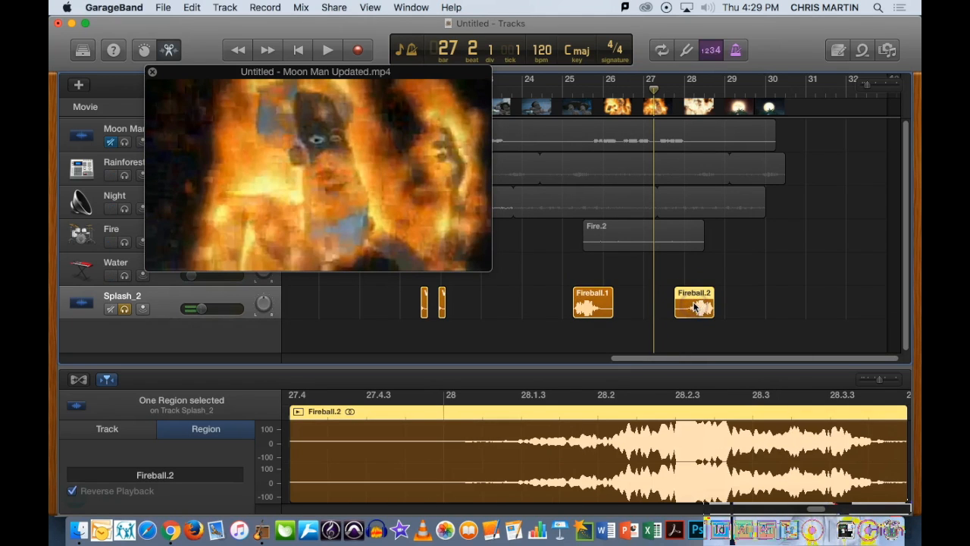
left_click(689, 300)
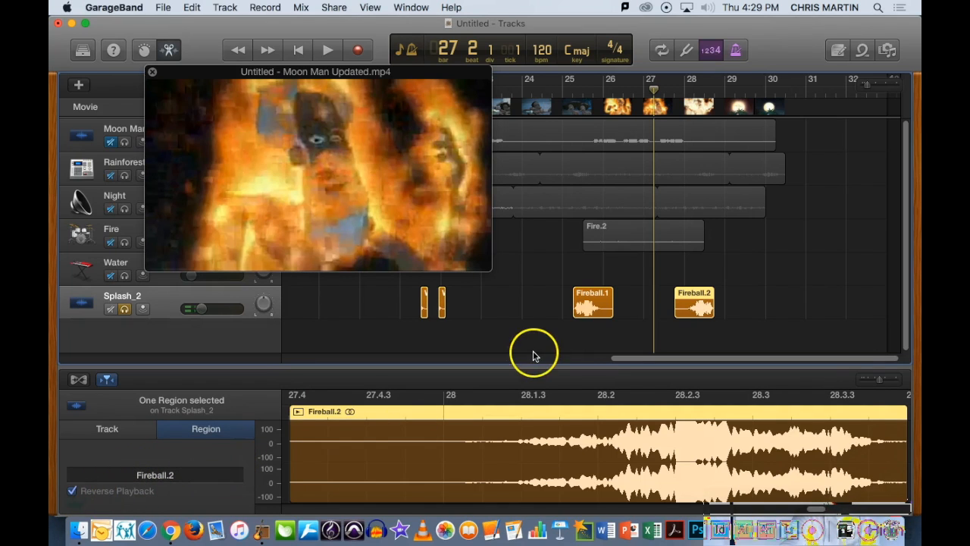
key("space")
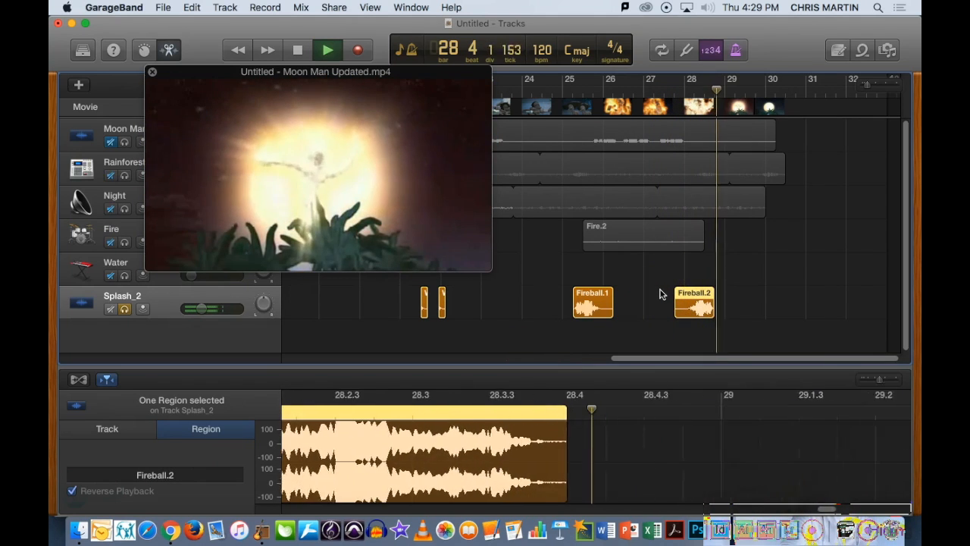
key("space")
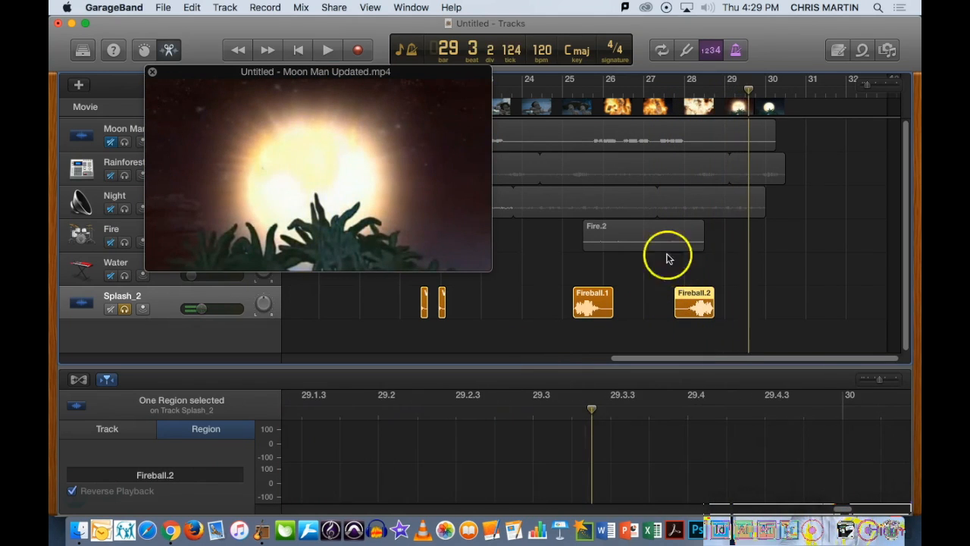
- Move the movie window aside, return to the project start and clear the track solos so every track plays
left_click_drag(305, 75, 448, 76)
key("Return")
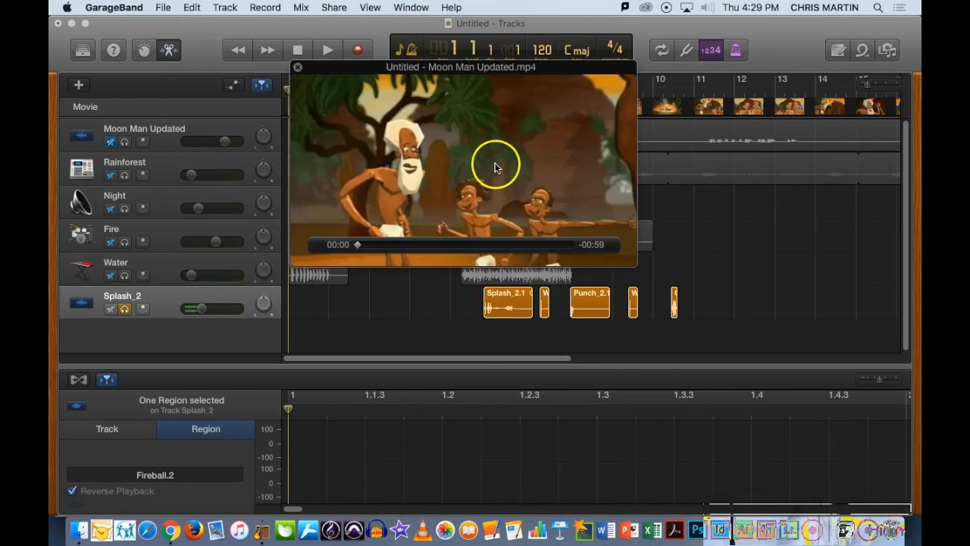
mouse_move(422, 138)
left_mouse_down()
mouse_move(443, 145)
mouse_move(526, 278)
mouse_move(427, 190)
mouse_move(429, 127)
left_mouse_up()
left_click(118, 148)
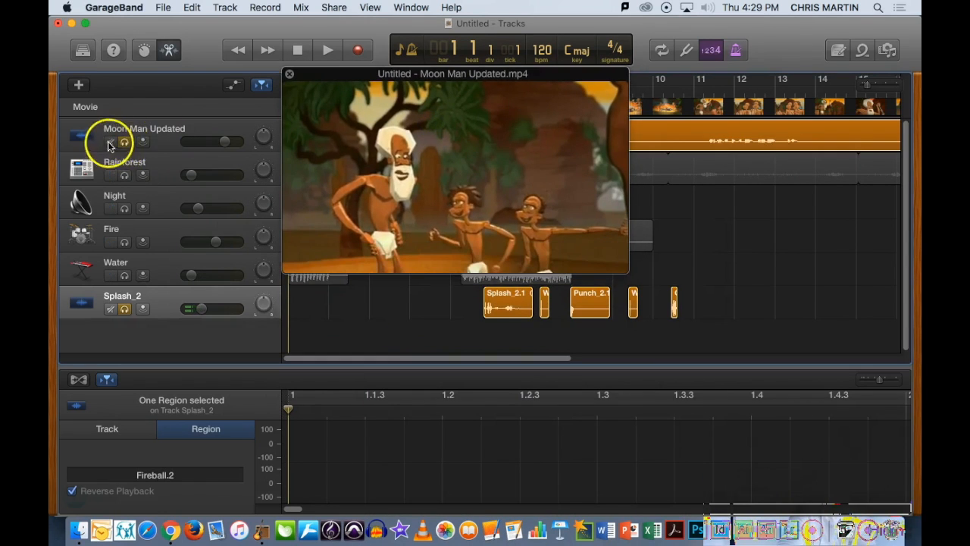
left_click(124, 142)
left_click(124, 309)
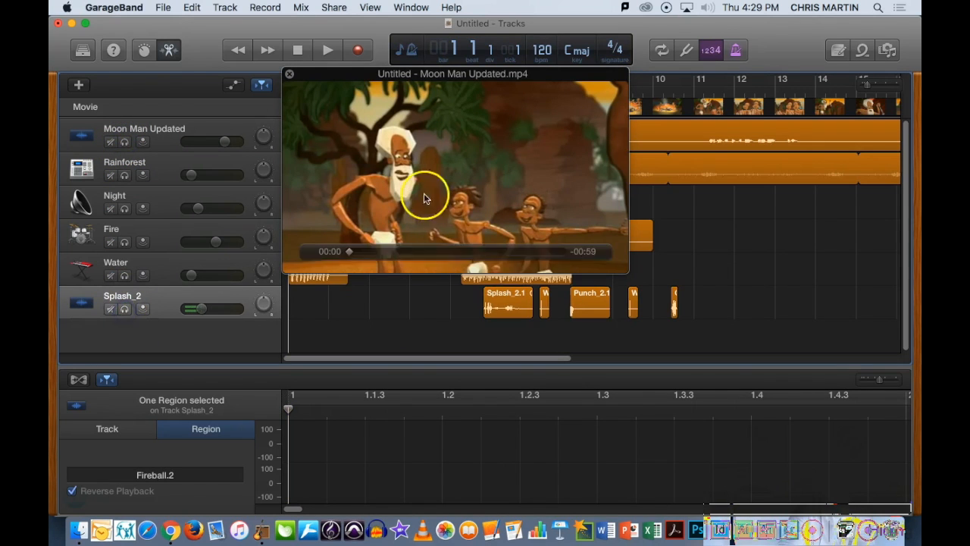
- Move the movie window below the tracks and play the full soundtrack from the beginning to review all effects
left_click_drag(462, 77, 374, 366)
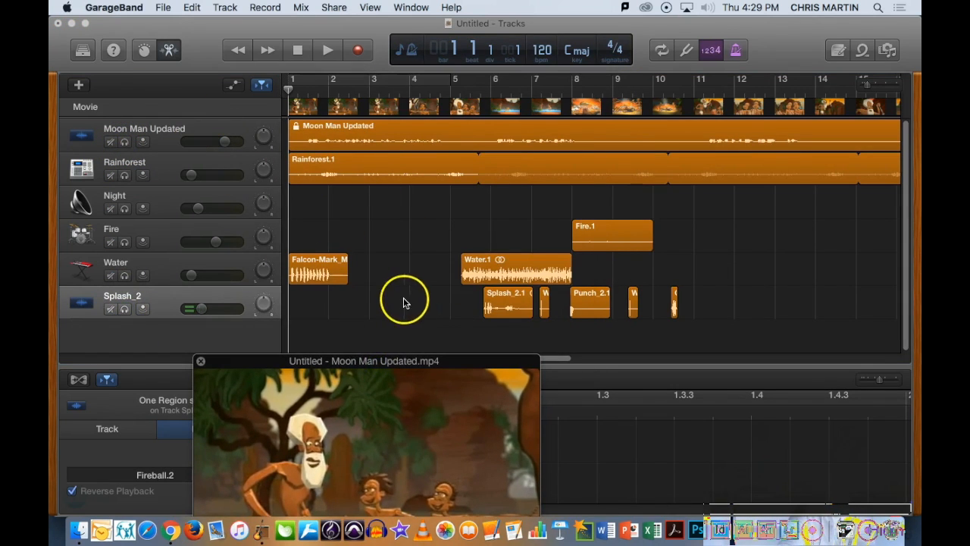
left_click_drag(428, 354, 537, 270)
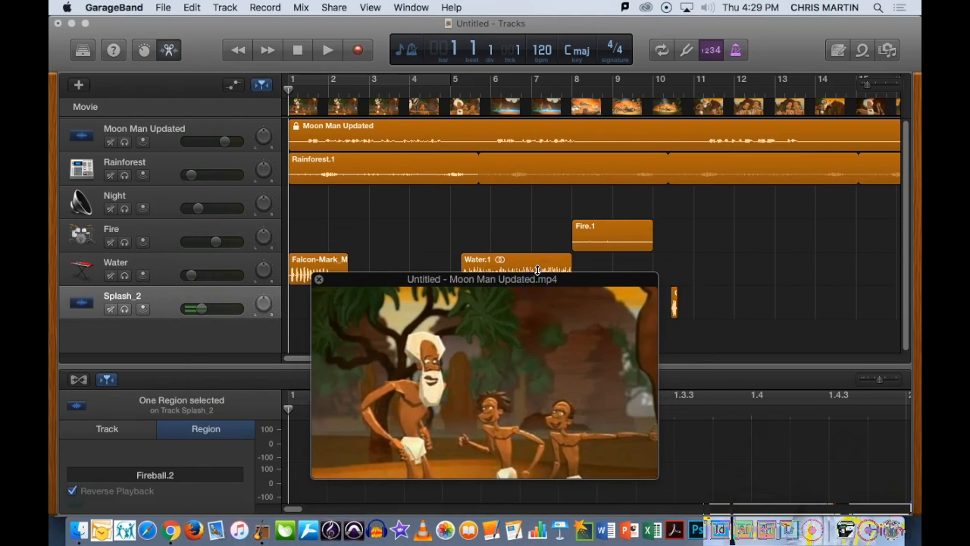
key("space")
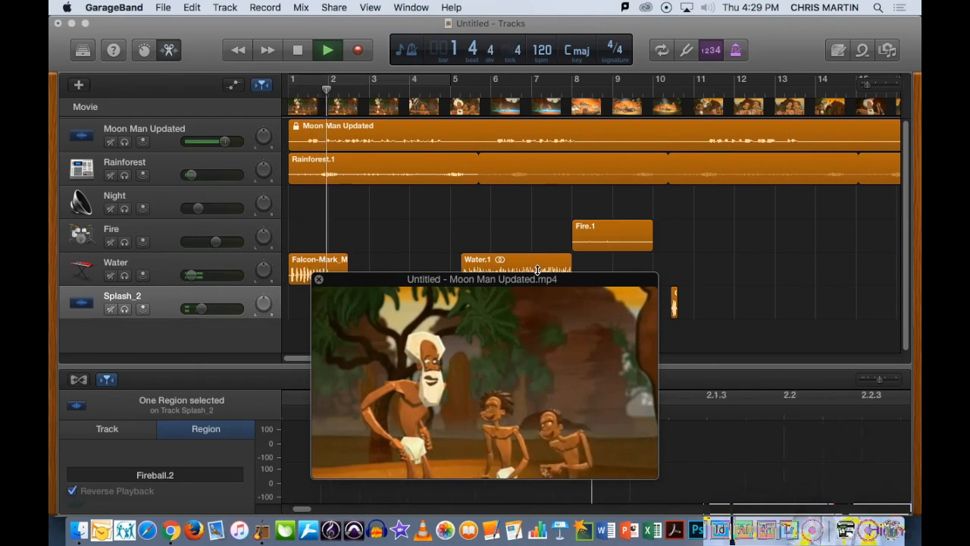
left_click_drag(526, 282, 341, 300)
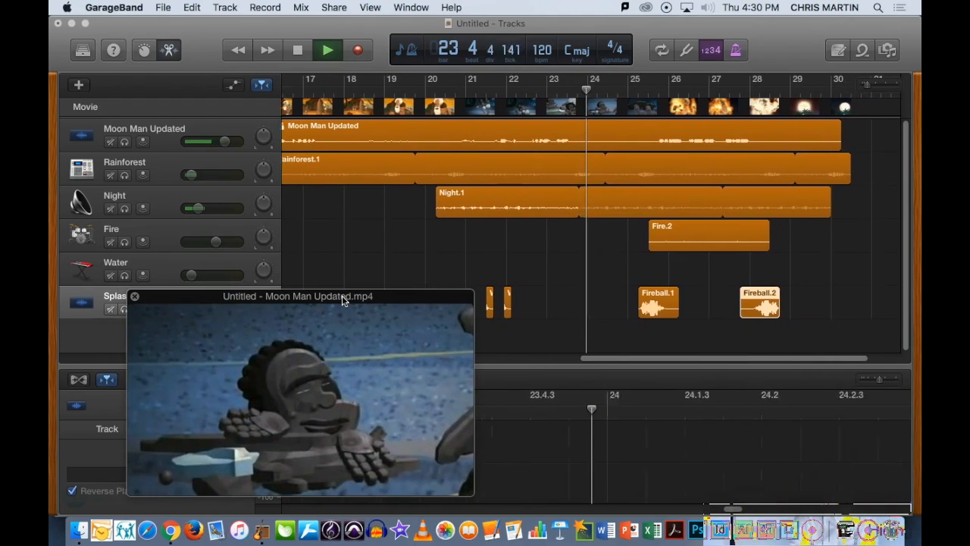
left_click_drag(199, 208, 192, 209)
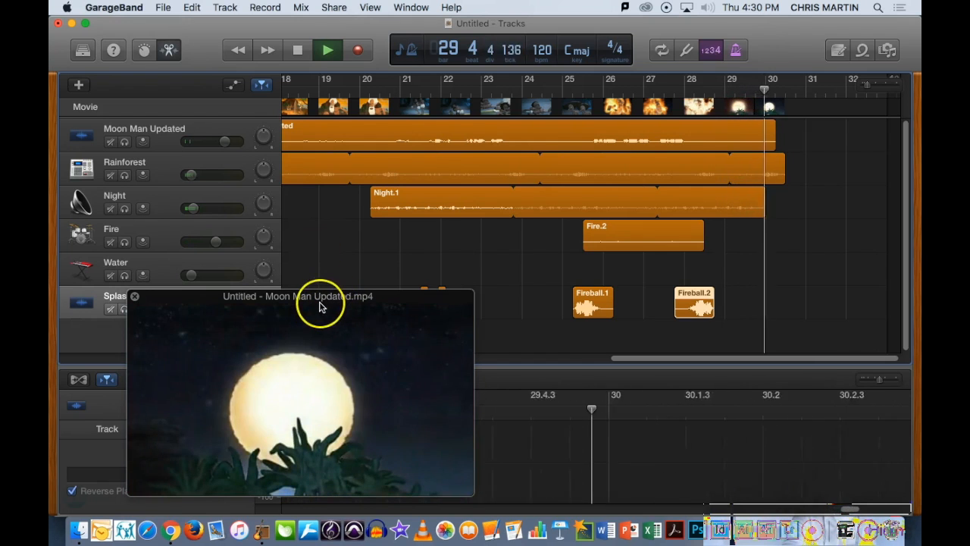
key("Return")
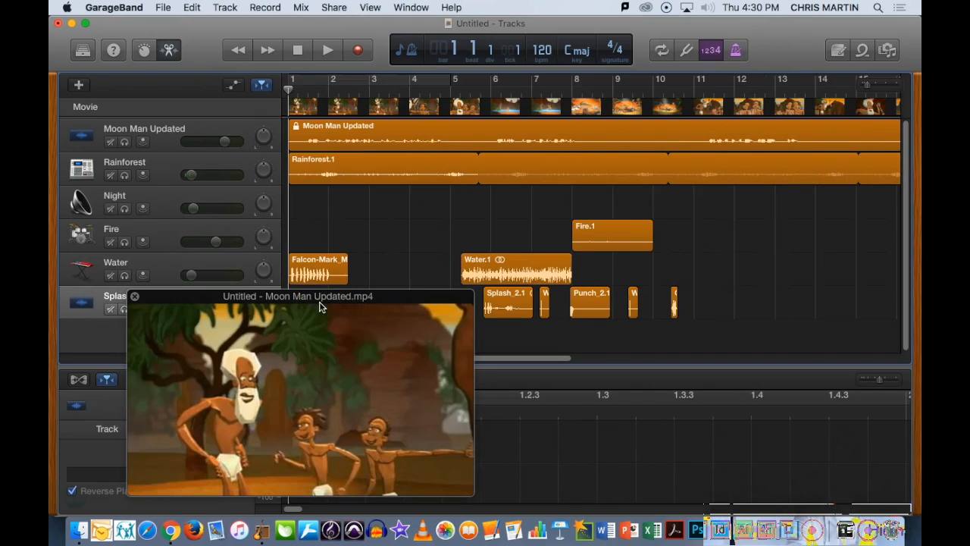
- Zoom the timeline out to show the whole project and return the playhead to the start
left_click_drag(870, 89, 864, 89)
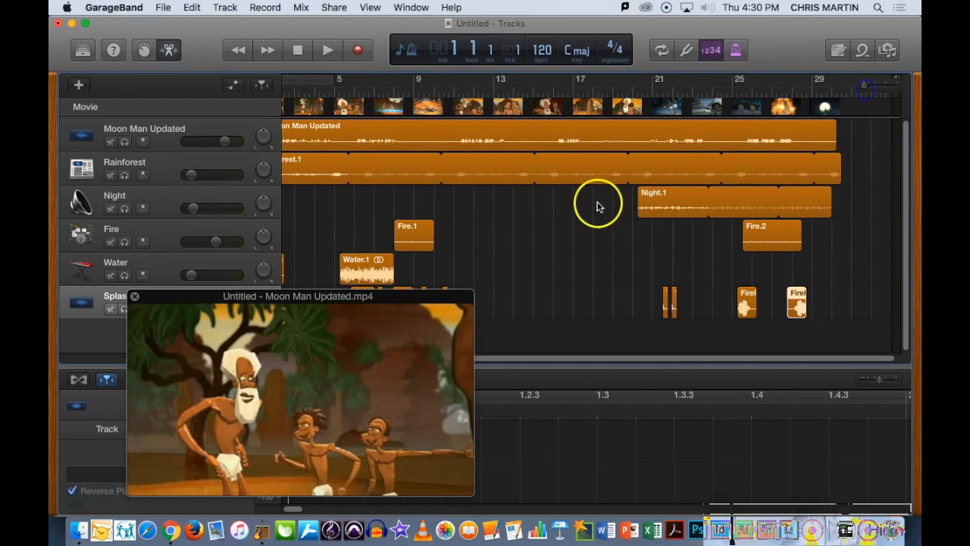
key("Return")
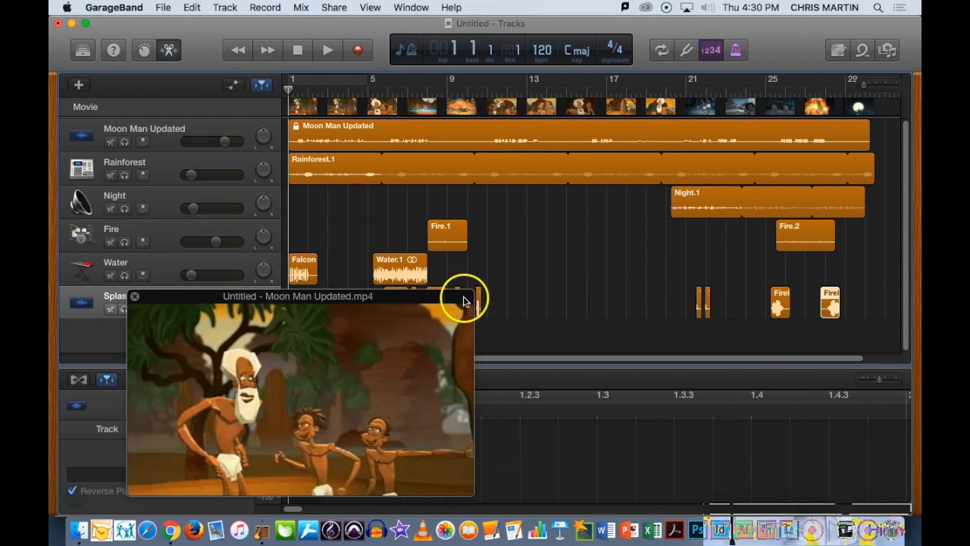
left_click_drag(426, 297, 429, 290)
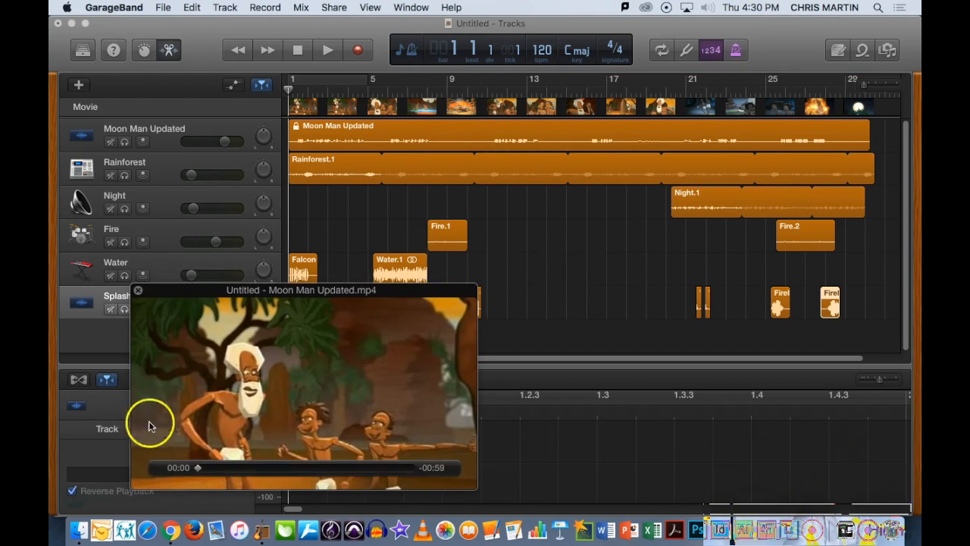